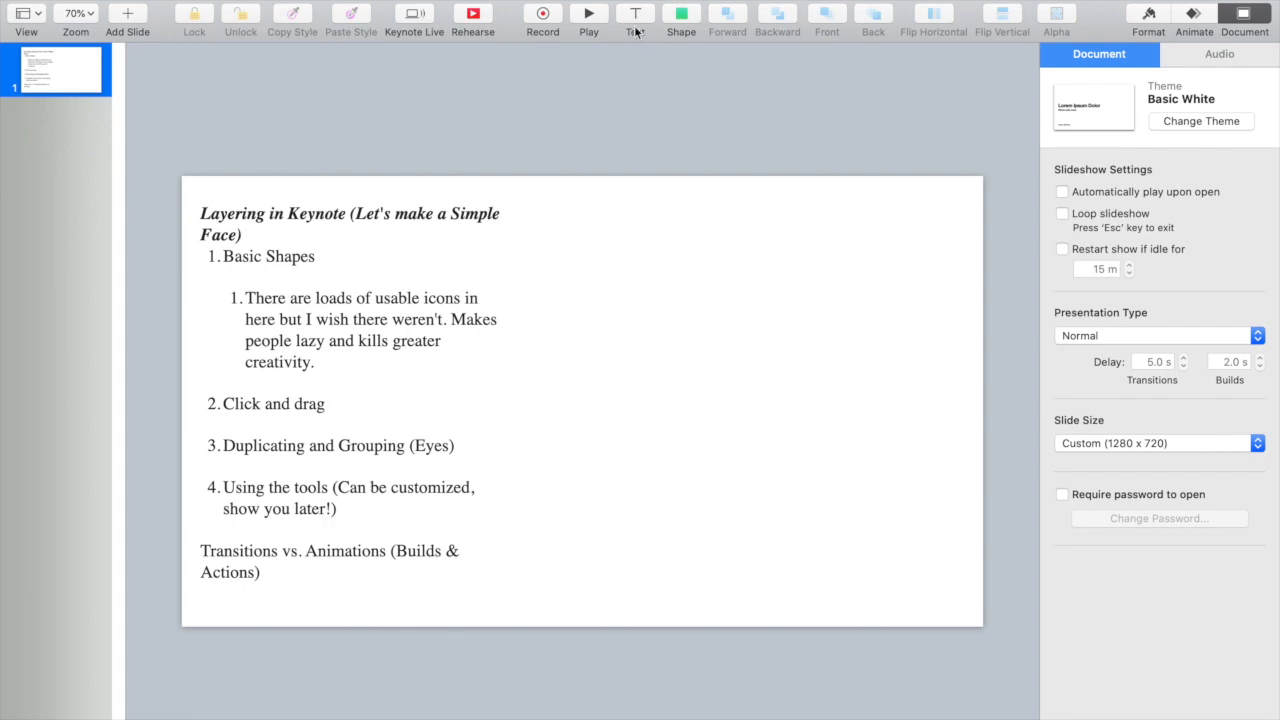
Insert a circle from the basic shapes onto the slide.
{"action": "left_click", "coordinate": [678, 17]}
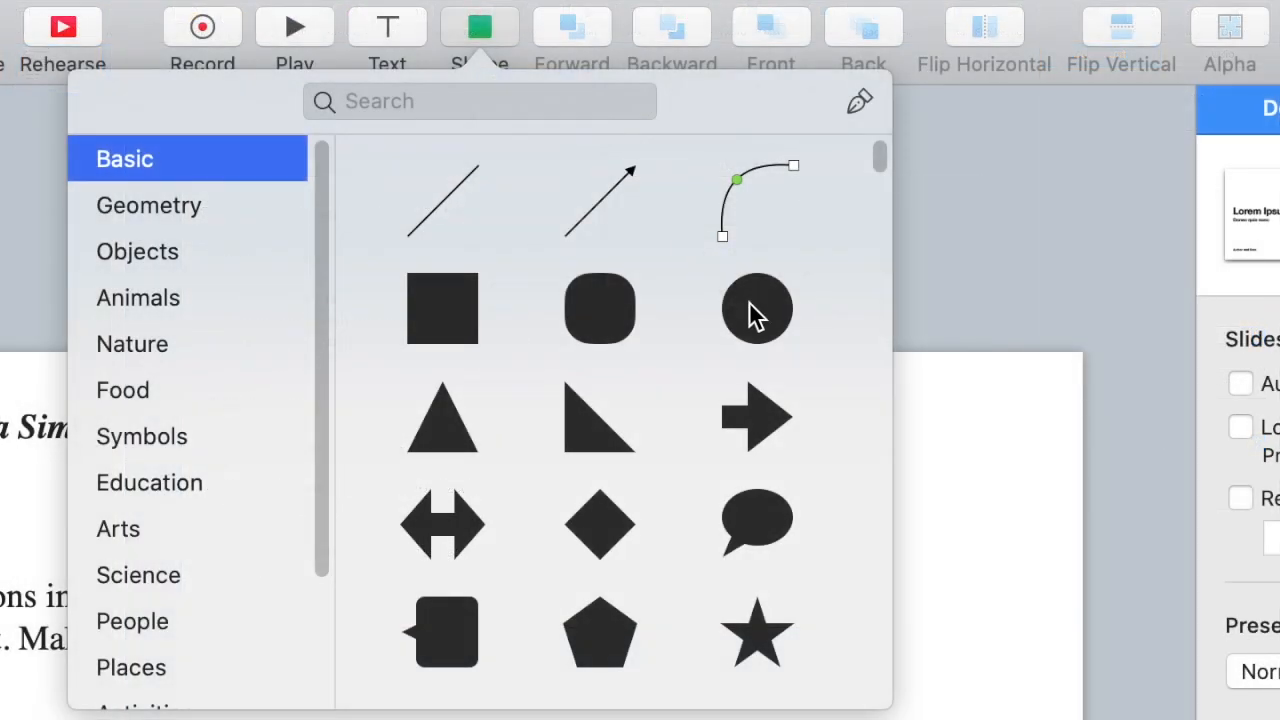
{"action": "left_click", "coordinate": [755, 313]}
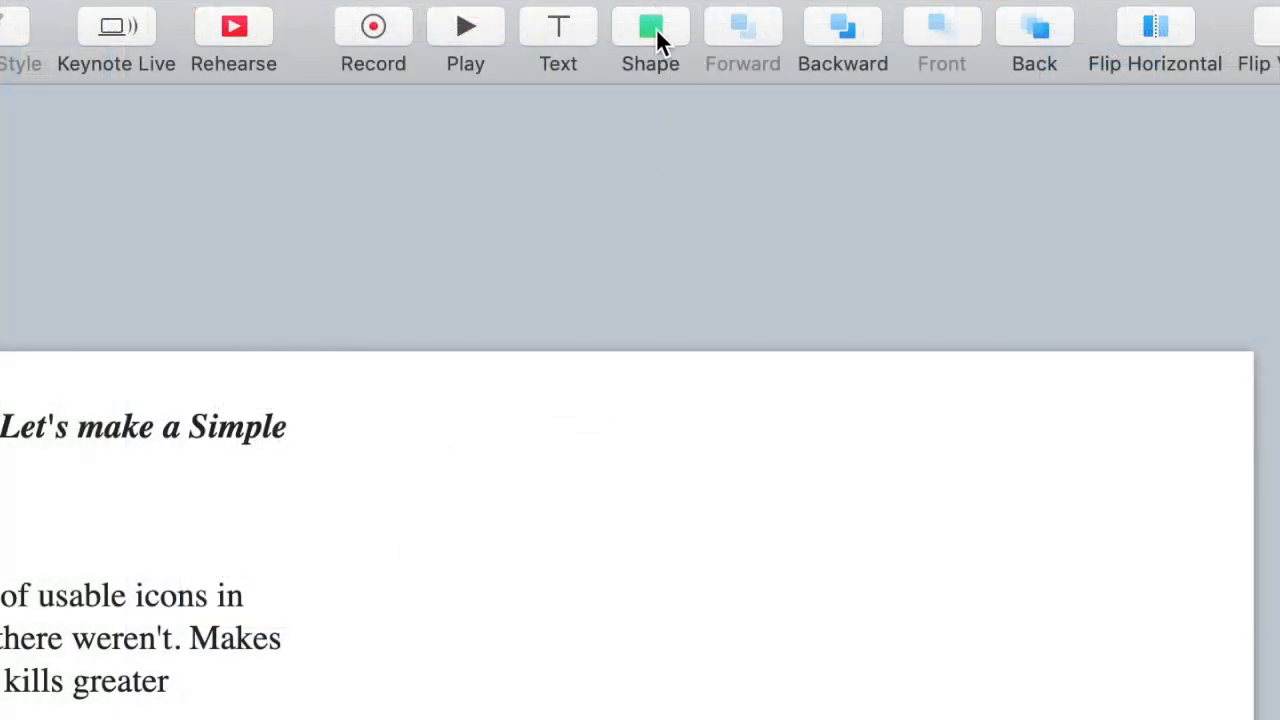
Browse the shape library through the Objects and Animals categories to see which ready-made icons are available.
{"action": "left_click", "coordinate": [657, 37]}
{"action": "scroll", "coordinate": [726, 490], "scroll_direction": "down", "scroll_amount": 10}
{"action": "scroll", "coordinate": [724, 513], "scroll_direction": "down", "scroll_amount": 15}
{"action": "scroll", "coordinate": [725, 513], "scroll_direction": "down", "scroll_amount": 15}
{"action": "scroll", "coordinate": [725, 513], "scroll_direction": "down", "scroll_amount": 15}
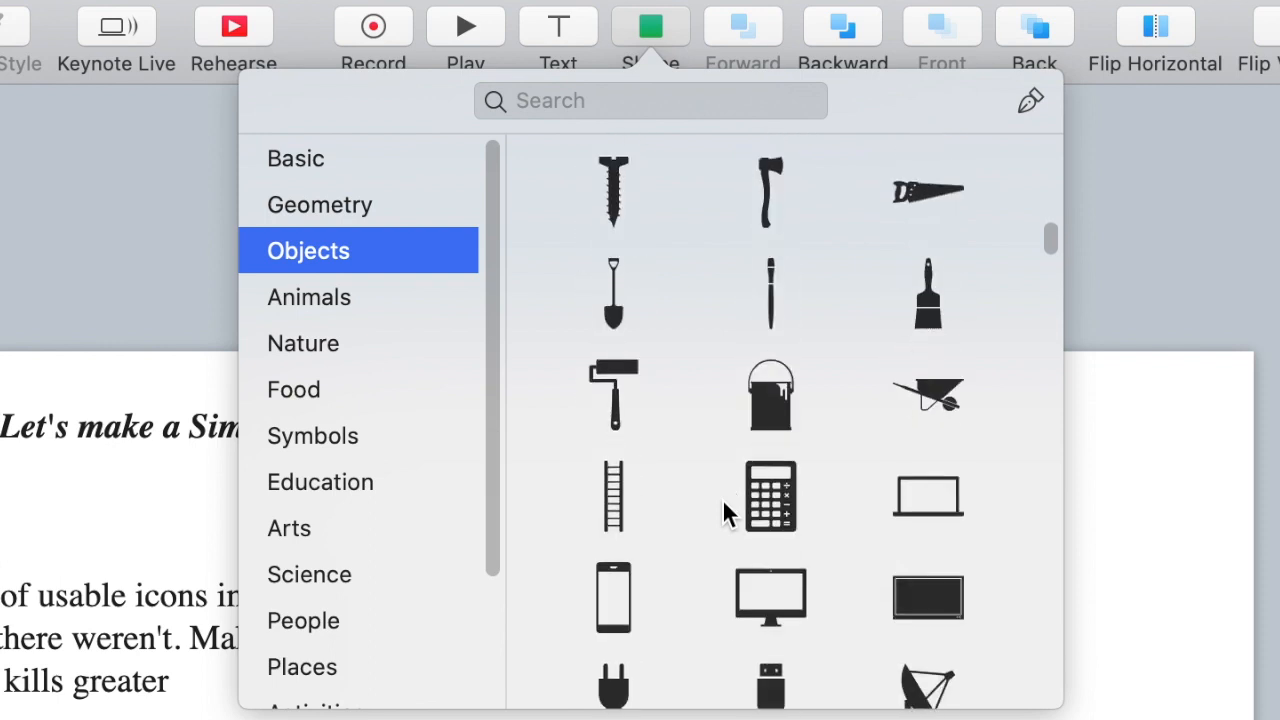
{"action": "scroll", "coordinate": [846, 514], "scroll_direction": "down", "scroll_amount": 3}
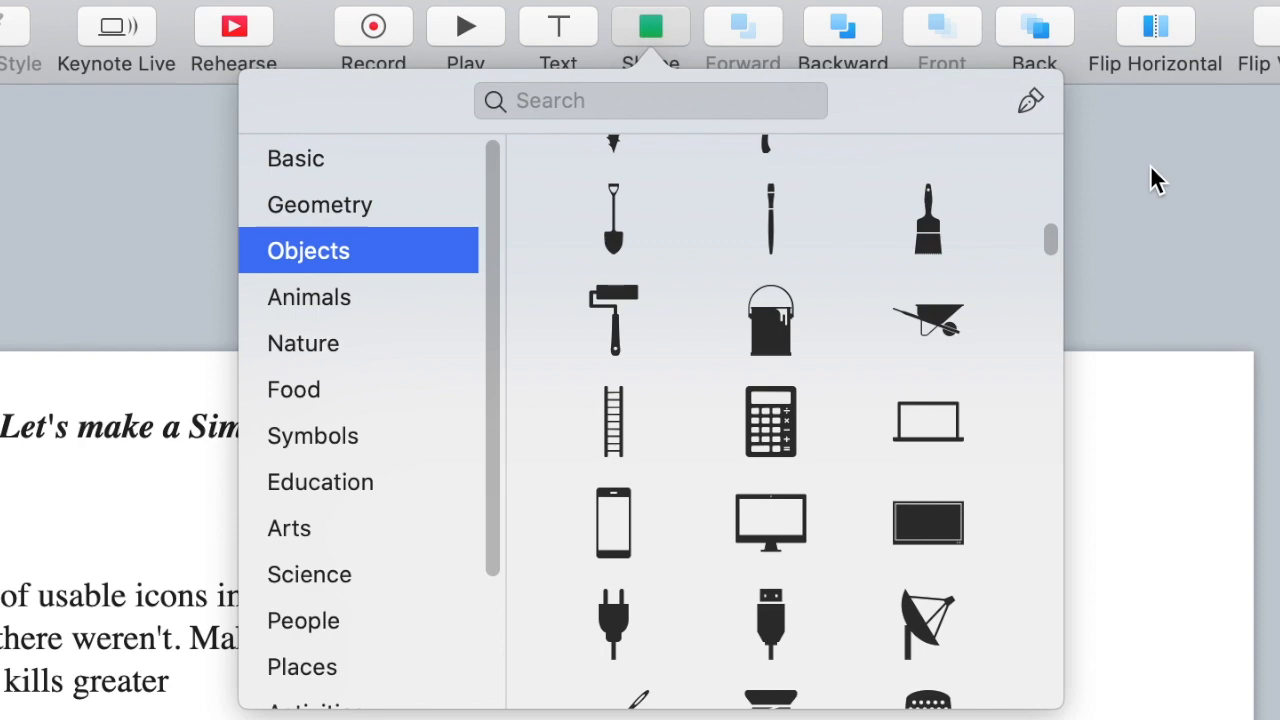
{"action": "scroll", "coordinate": [694, 606], "scroll_direction": "down", "scroll_amount": 15}
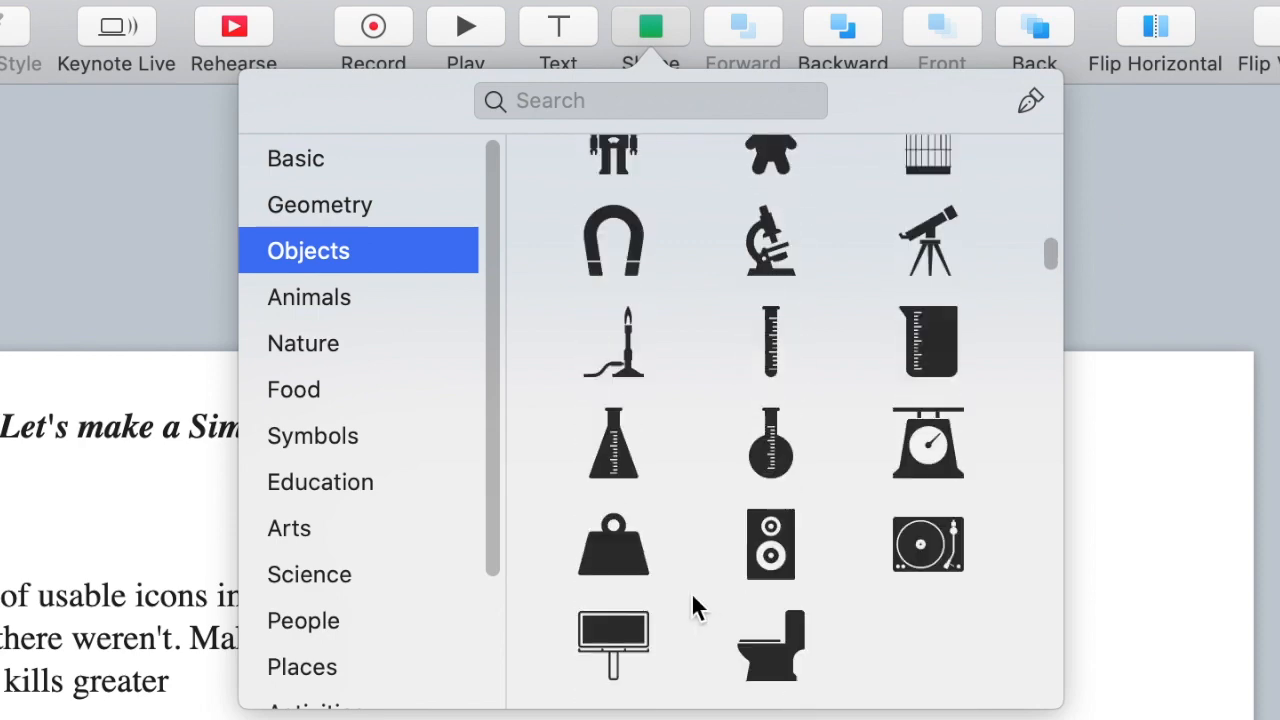
{"action": "scroll", "coordinate": [694, 606], "scroll_direction": "down", "scroll_amount": 20}
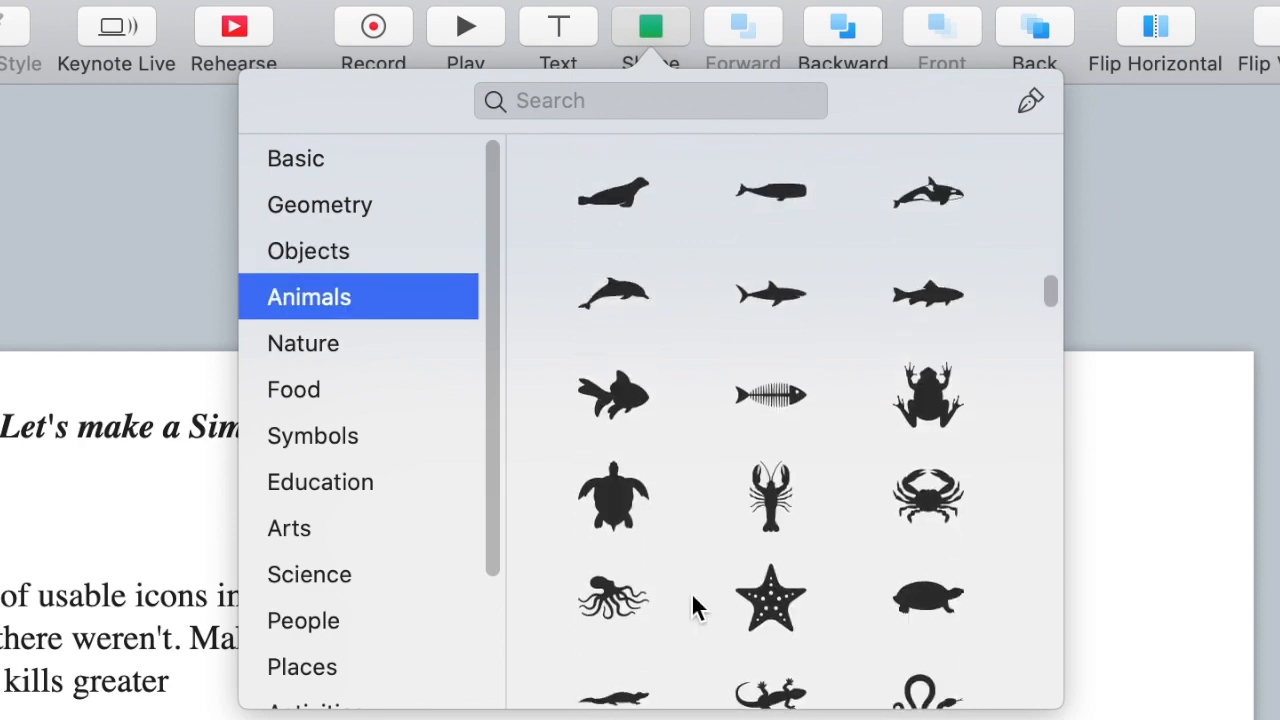
{"action": "scroll", "coordinate": [694, 606], "scroll_direction": "down", "scroll_amount": 8}
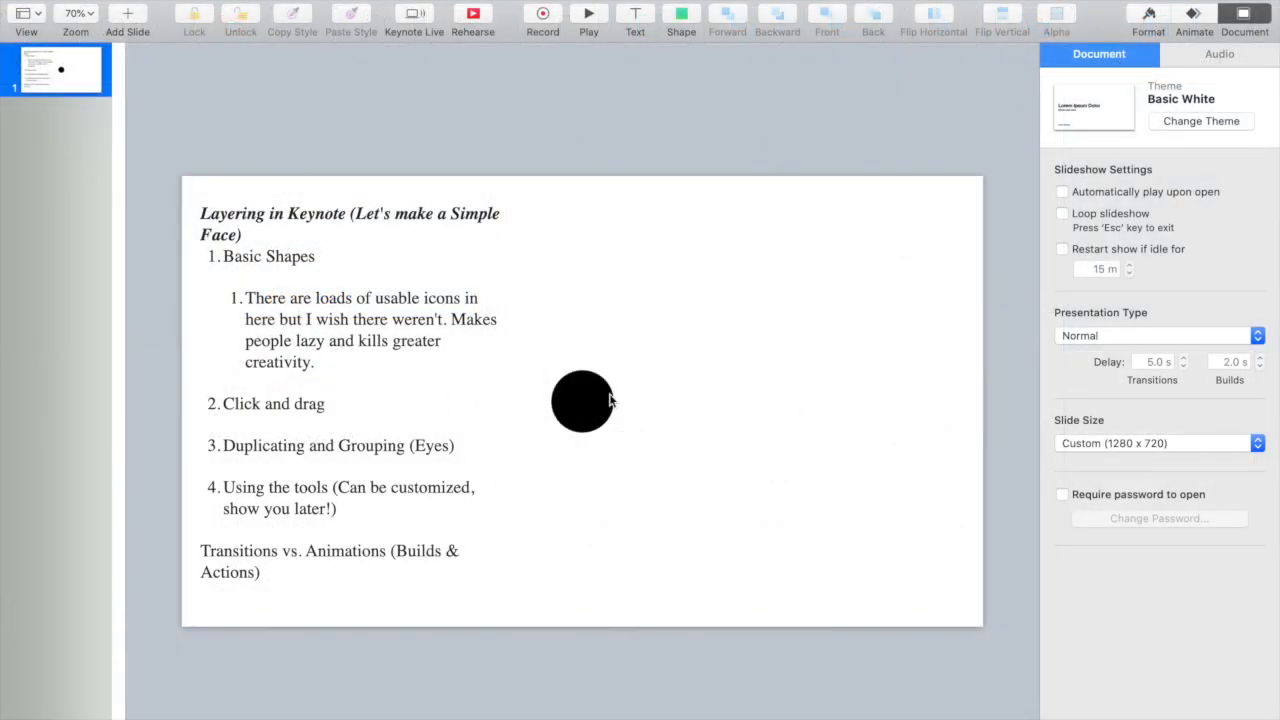
Select the notes text box and shift it slightly to the right on the slide.
{"action": "left_click", "coordinate": [610, 400]}
{"action": "left_click", "coordinate": [768, 374]}
{"action": "left_click", "coordinate": [288, 364]}
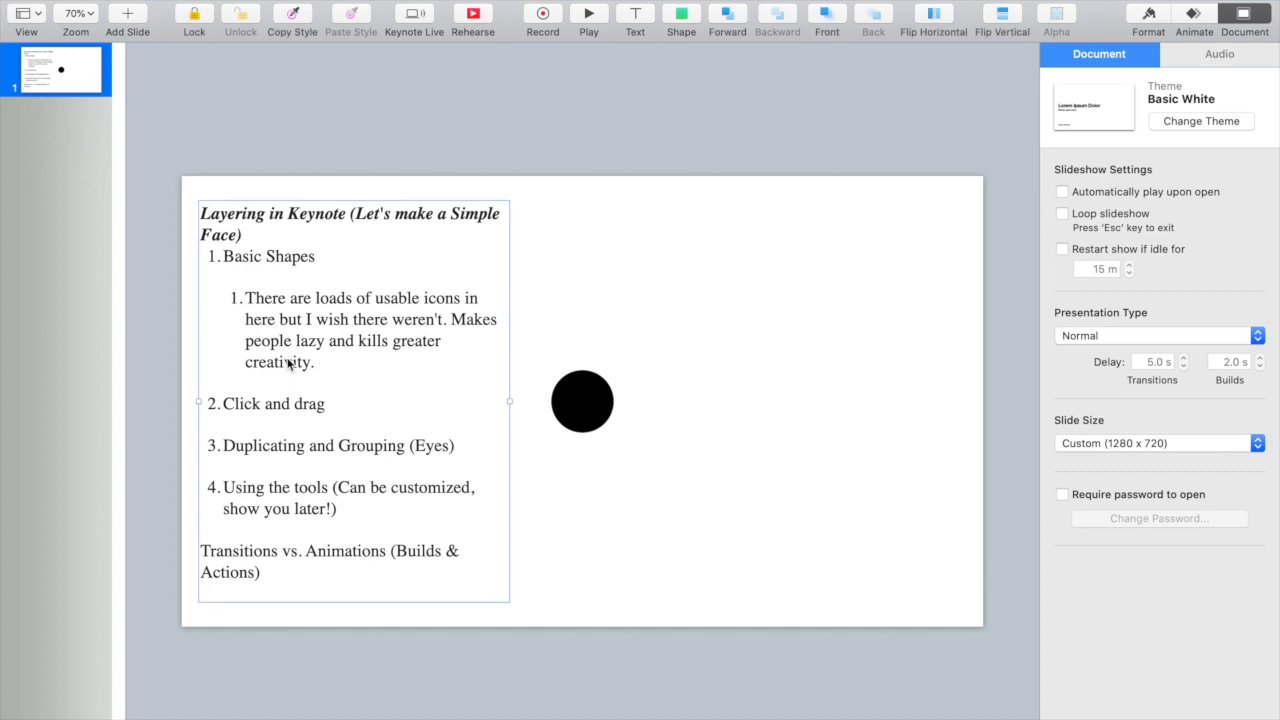
{"action": "mouse_move", "coordinate": [288, 364]}
{"action": "left_mouse_down"}
{"action": "mouse_move", "coordinate": [343, 346]}
{"action": "mouse_move", "coordinate": [666, 336]}
{"action": "mouse_move", "coordinate": [277, 351]}
{"action": "mouse_move", "coordinate": [314, 363]}
{"action": "mouse_move", "coordinate": [302, 362]}
{"action": "left_mouse_up"}
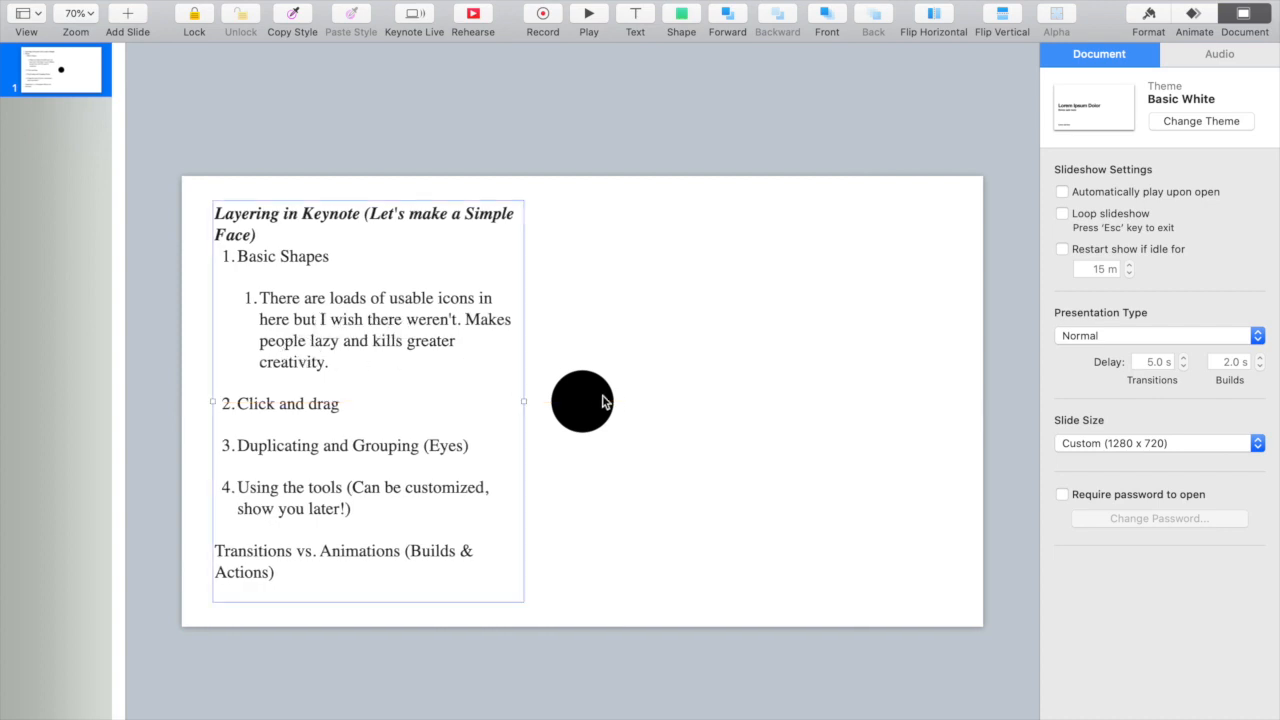
Move the circle away from the notes to about X 685 pt, Y 286 pt, and keep it selected.
{"action": "left_click_drag", "start_coordinate": [598, 400], "coordinate": [664, 393]}
{"action": "left_click", "coordinate": [321, 333]}
{"action": "left_click", "coordinate": [629, 394]}
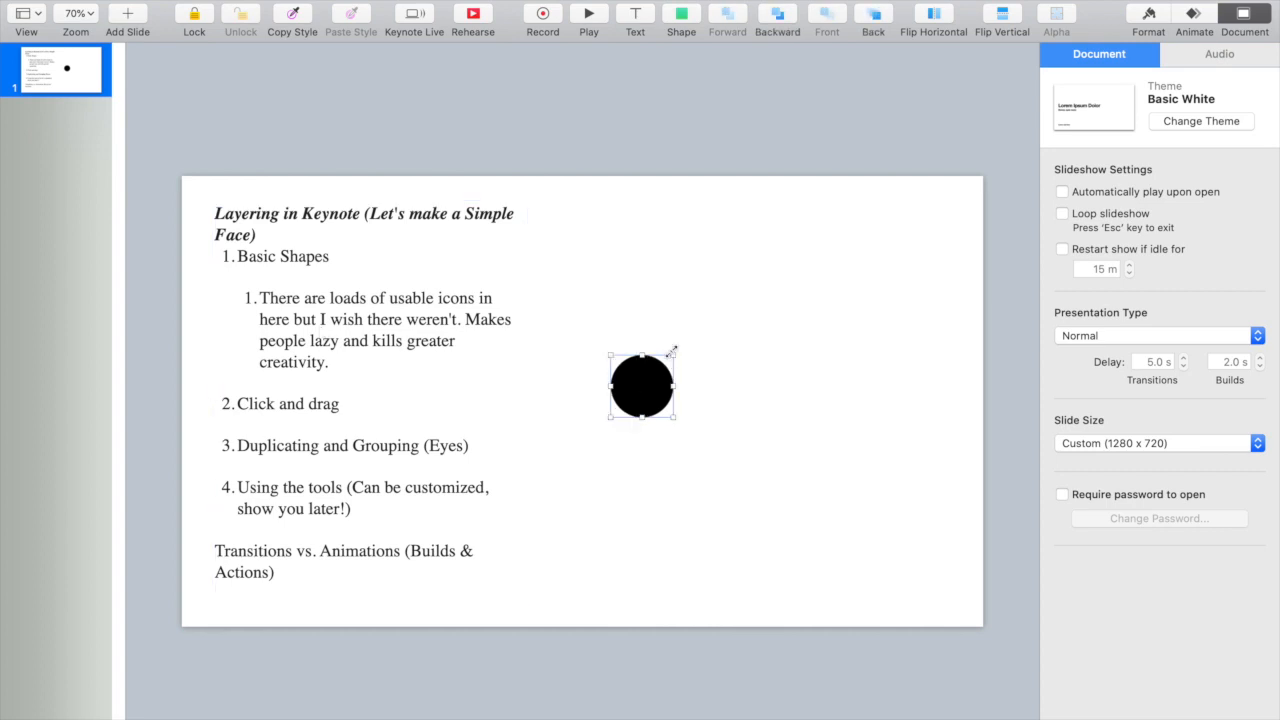
{"action": "left_click", "coordinate": [487, 381]}
{"action": "left_click", "coordinate": [641, 392]}
Try stretching the circle freely into a tall, narrow ellipse, and undo the distortion.
{"action": "left_click_drag", "start_coordinate": [673, 356], "coordinate": [657, 200]}
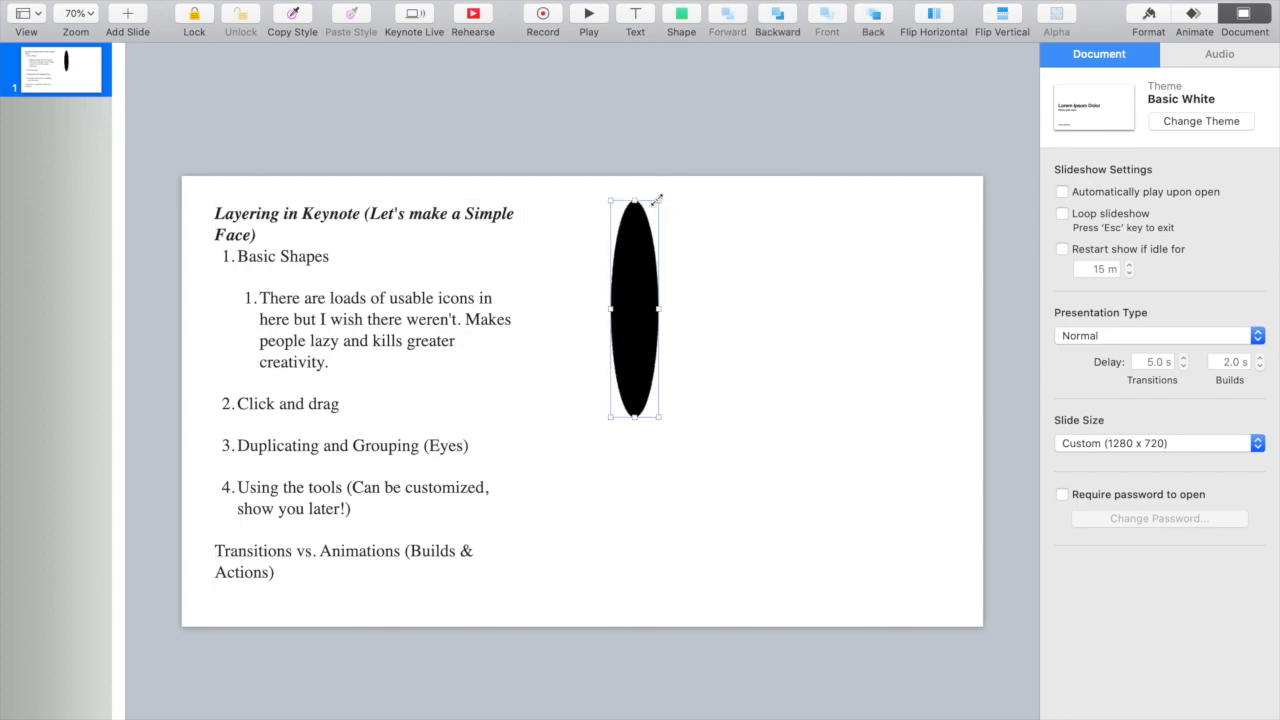
{"action": "key", "text": "super+z"}
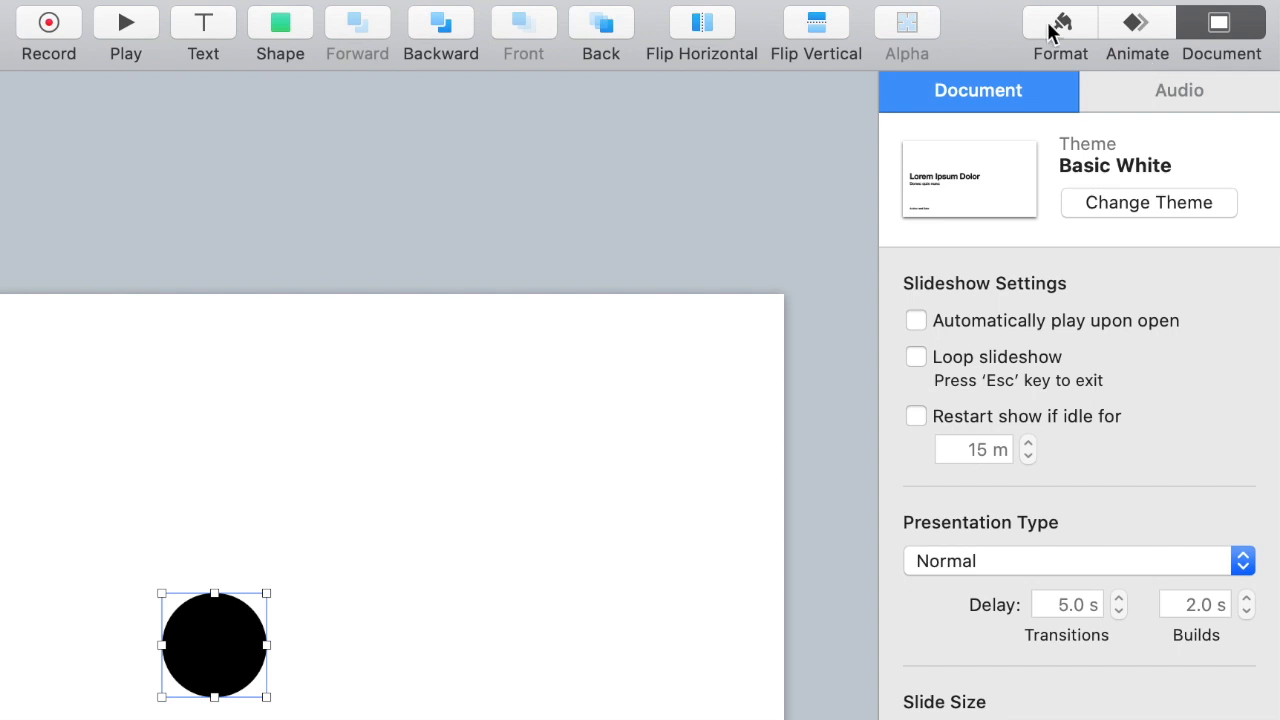
Constrain the black circle's proportions, enlarge it evenly, and place it in the upper part of the slide's empty area.
{"action": "left_click", "coordinate": [1058, 30]}
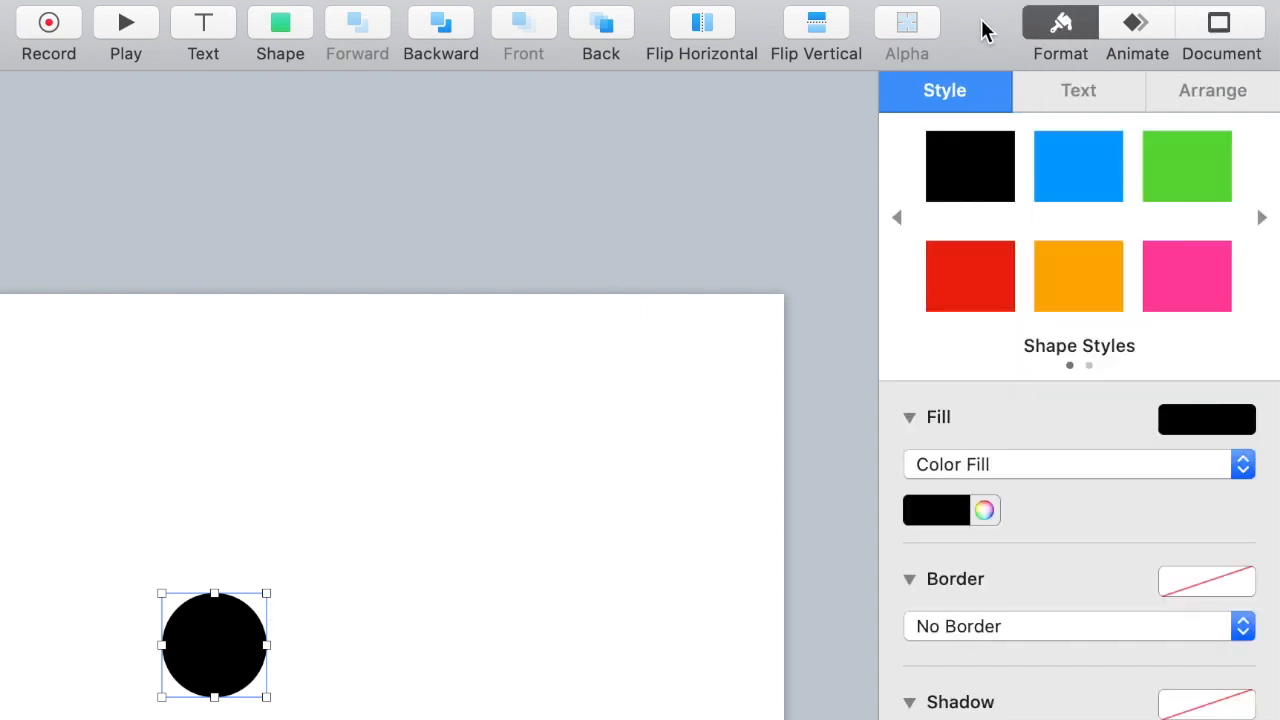
{"action": "left_click", "coordinate": [1197, 86]}
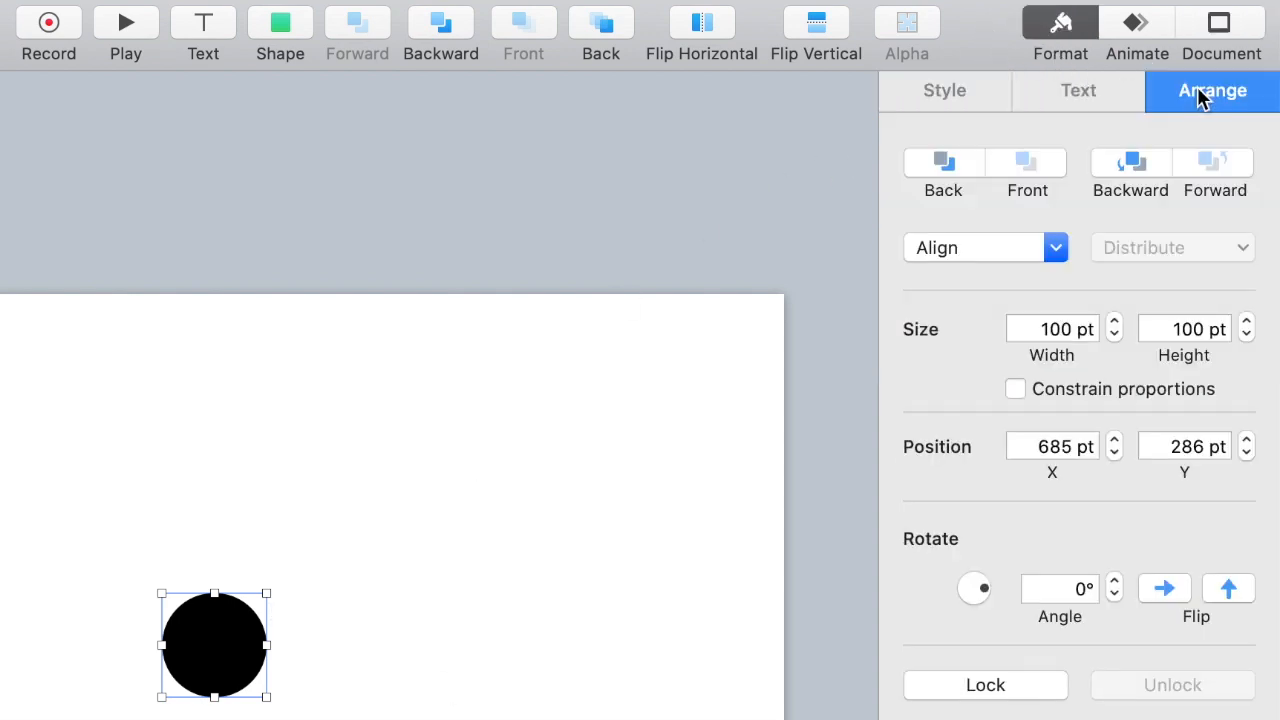
{"action": "left_click", "coordinate": [942, 85]}
{"action": "left_click", "coordinate": [1070, 90]}
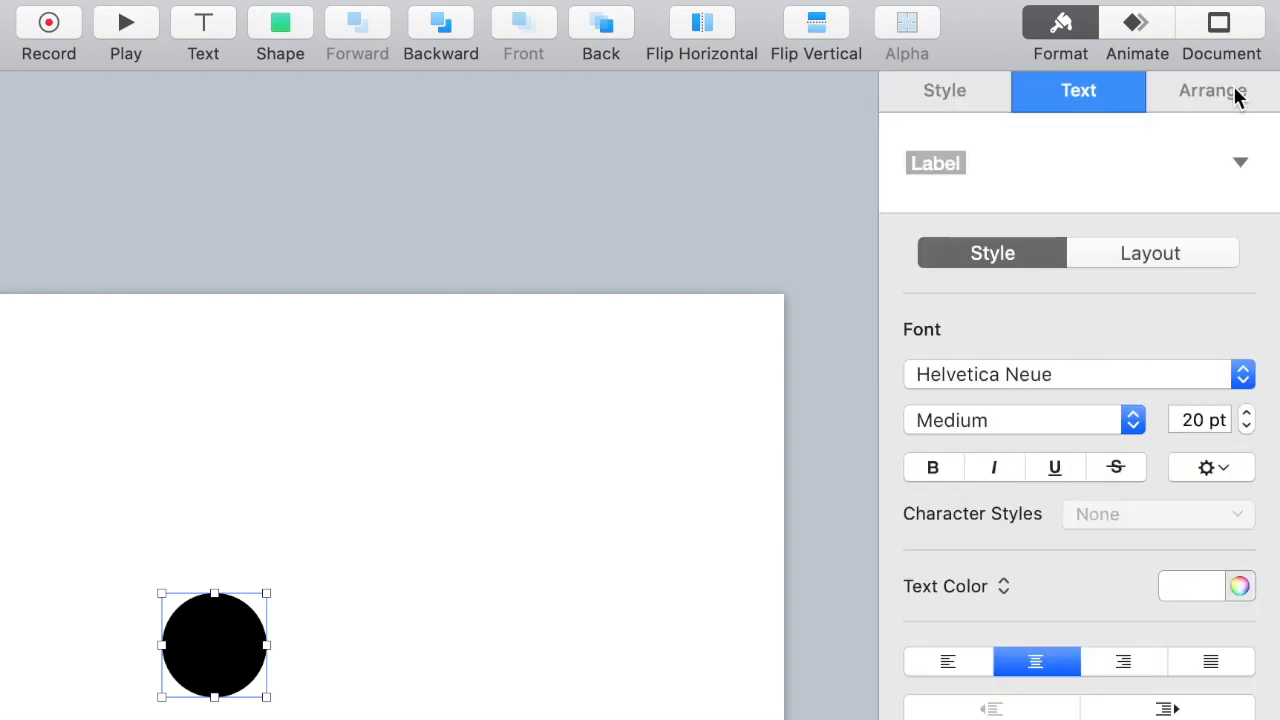
{"action": "left_click", "coordinate": [1233, 92]}
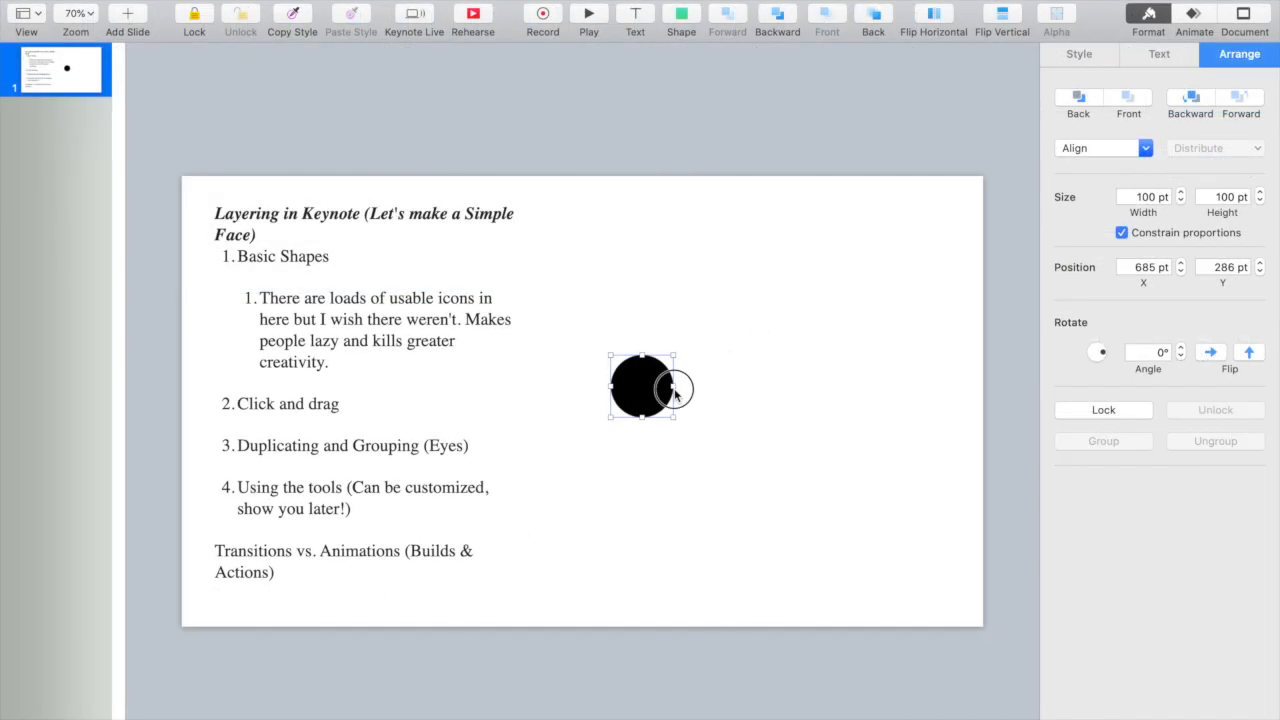
{"action": "left_click_drag", "start_coordinate": [672, 385], "coordinate": [849, 385]}
{"action": "left_click_drag", "start_coordinate": [754, 386], "coordinate": [694, 330]}
{"action": "left_click_drag", "start_coordinate": [553, 332], "coordinate": [591, 331]}
Duplicate the large black circle at about 319 pt across and fill the copy with white.
{"action": "key", "text": "super+d"}
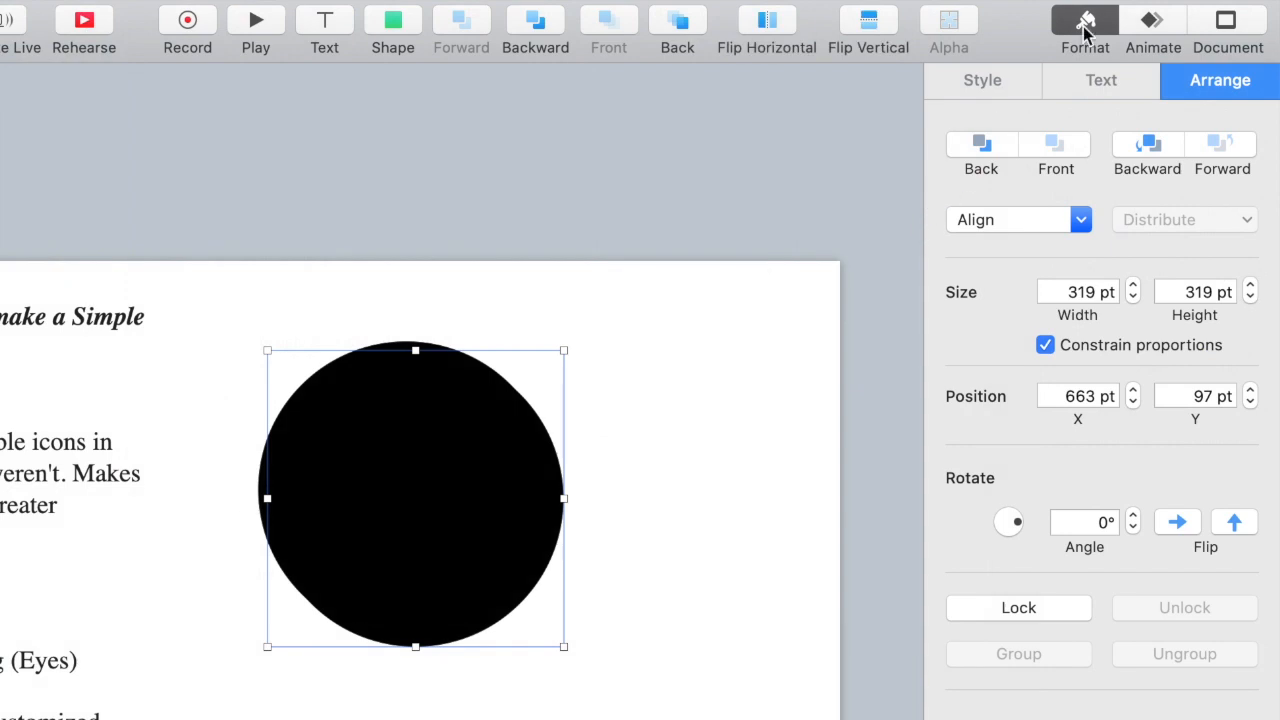
{"action": "left_click", "coordinate": [1000, 87]}
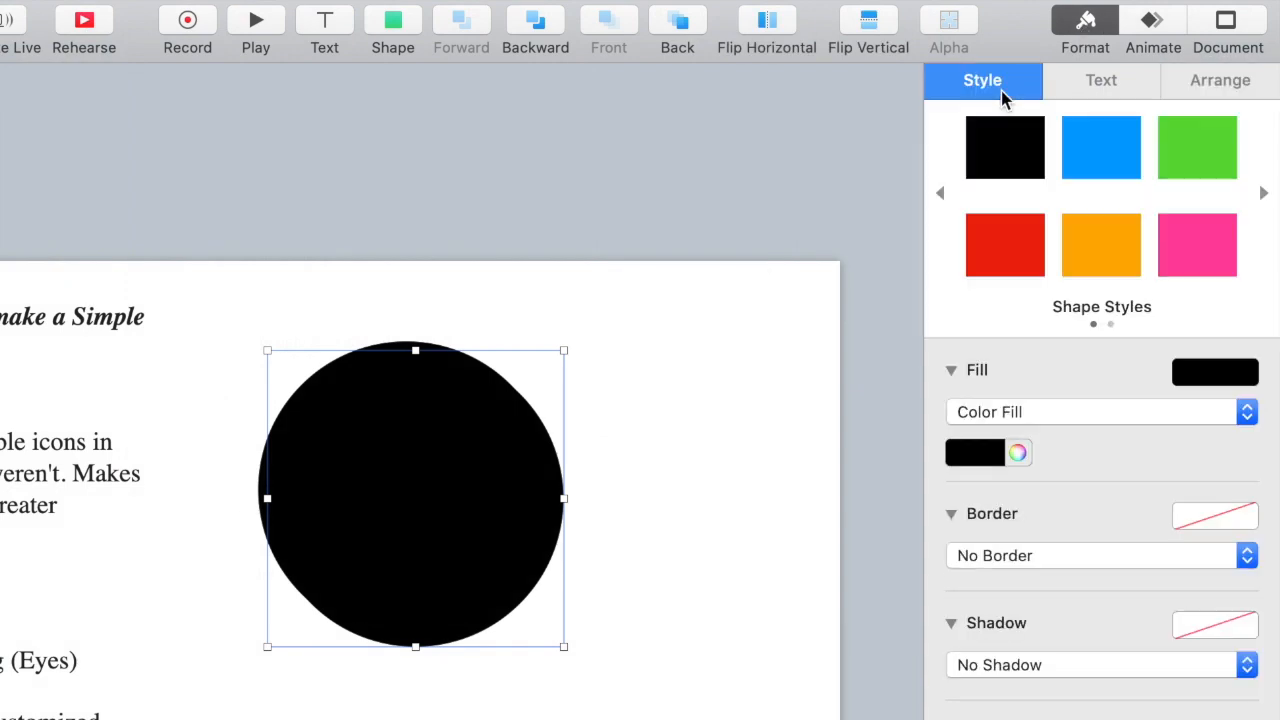
{"action": "left_click", "coordinate": [991, 452]}
{"action": "left_click", "coordinate": [856, 621]}
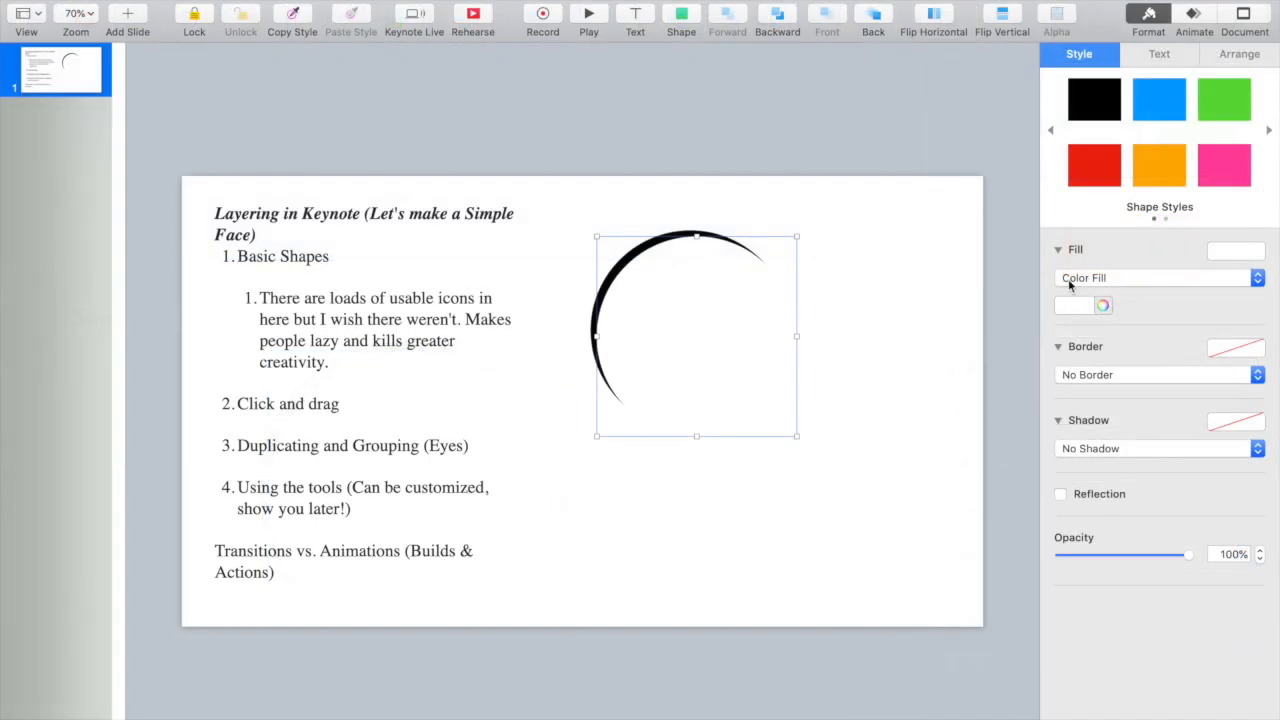
Examine the sliders, named palettes and pencils colour pickers for the white circle's fill, and close the colour window.
{"action": "left_click", "coordinate": [1103, 306]}
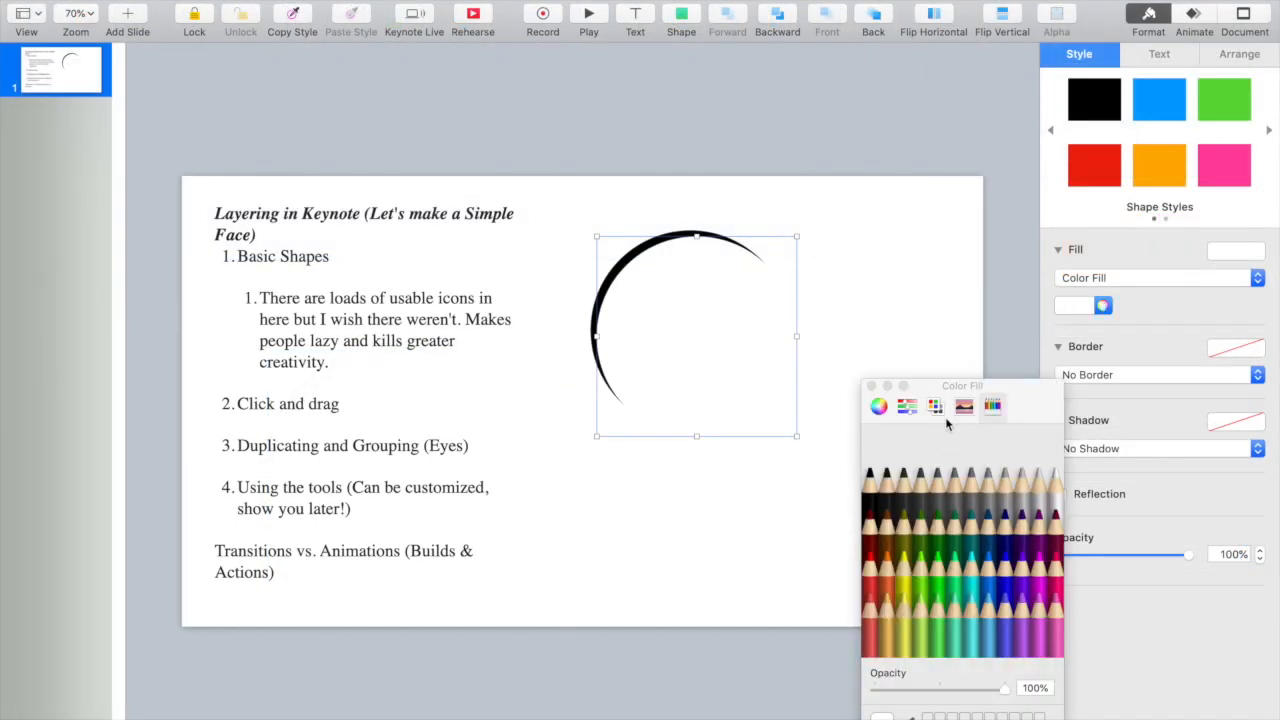
{"action": "left_click", "coordinate": [906, 408]}
{"action": "left_click", "coordinate": [931, 408]}
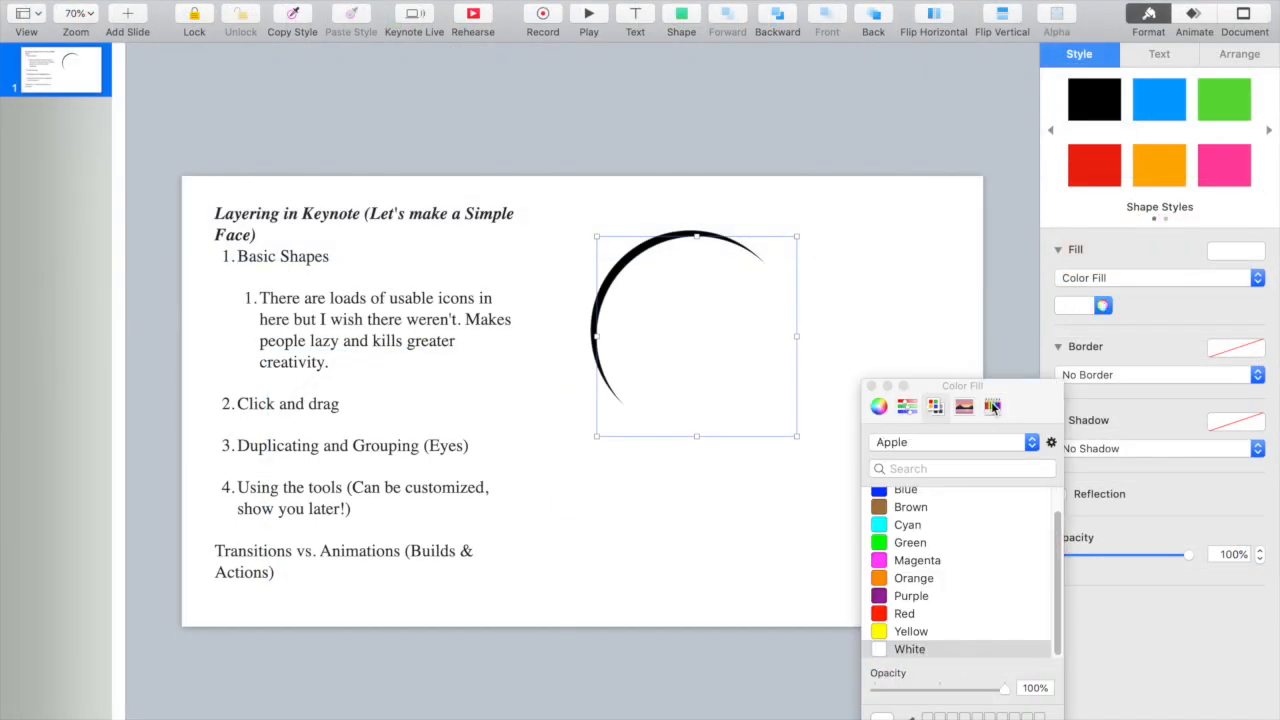
{"action": "left_click", "coordinate": [992, 406]}
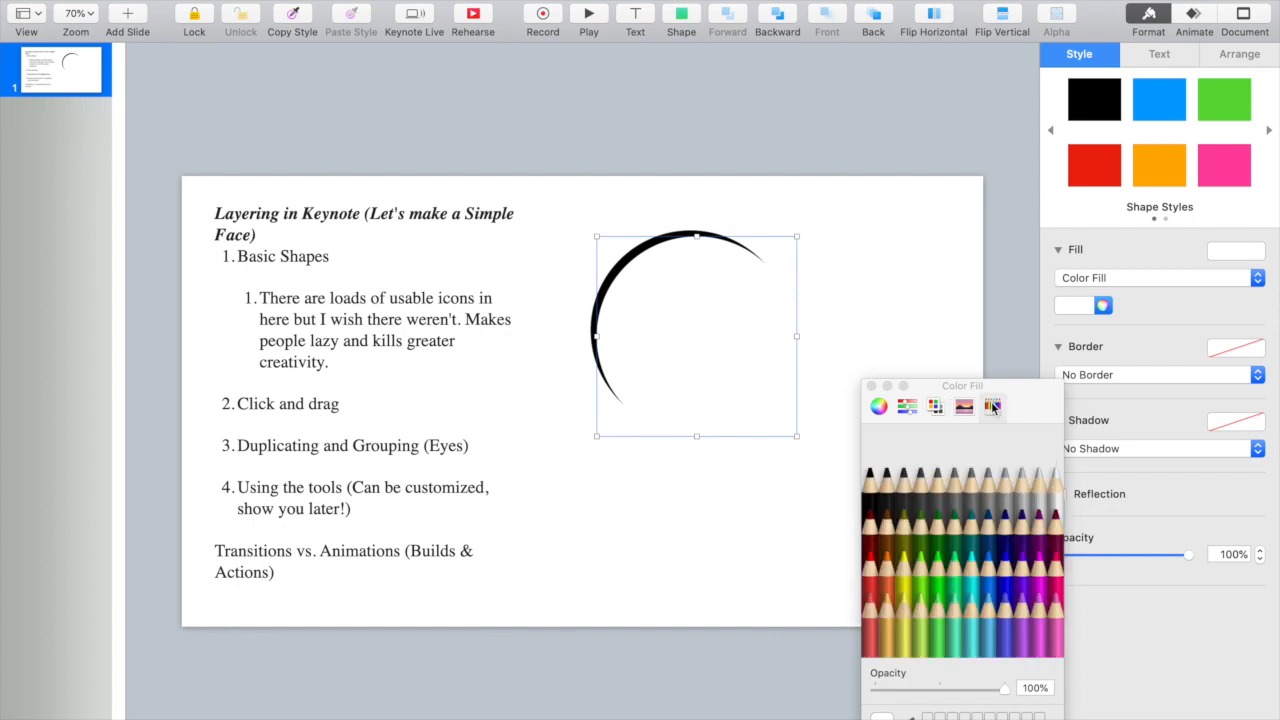
{"action": "left_click", "coordinate": [871, 386]}
Shrink the white circle to a small highlight near the black circle's upper right, and add a larger duplicate highlight above the black circle's centre.
{"action": "left_click_drag", "start_coordinate": [796, 335], "coordinate": [714, 263]}
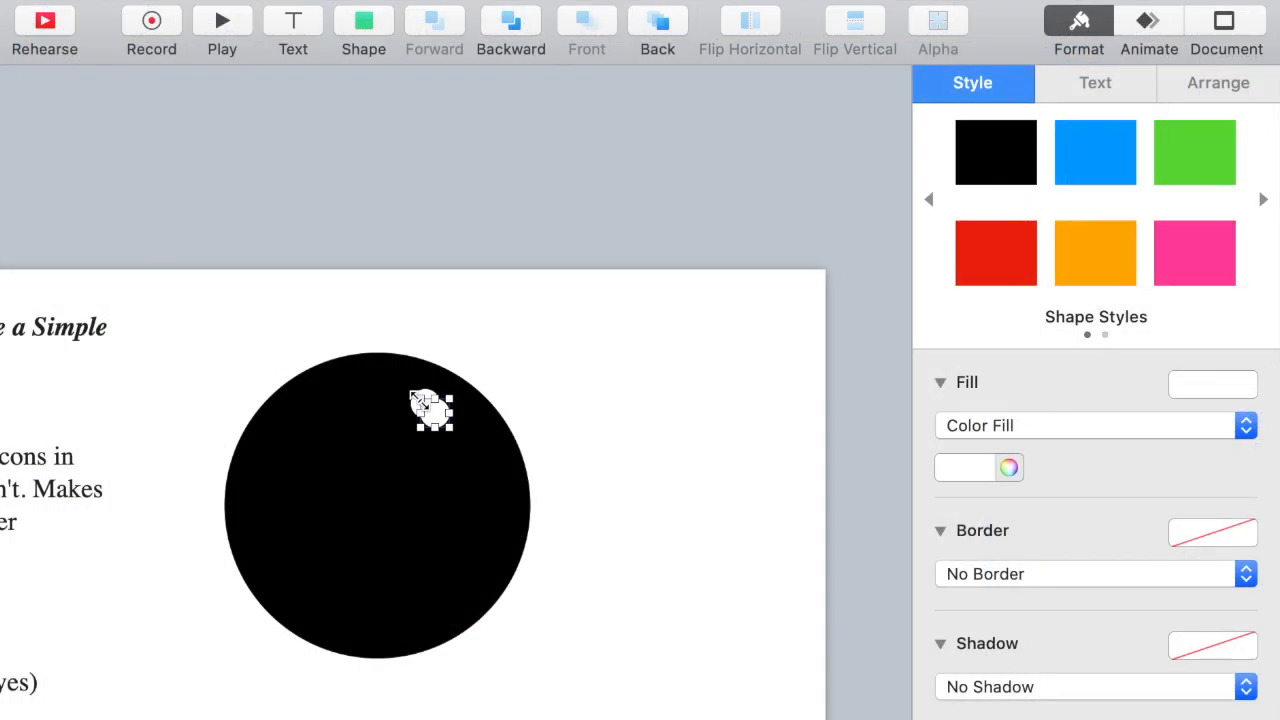
{"action": "left_click_drag", "start_coordinate": [434, 428], "coordinate": [380, 486]}
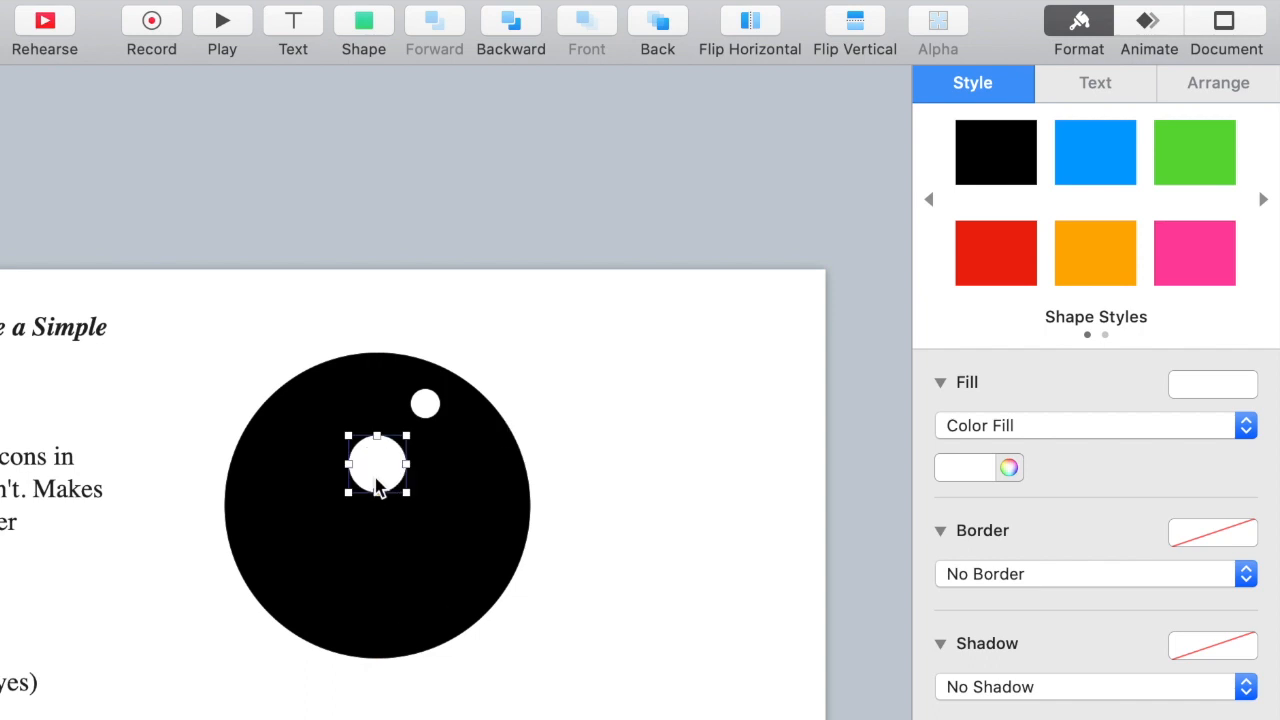
Select the black circle and both white highlights and group them into one eye.
{"action": "left_click", "coordinate": [537, 694]}
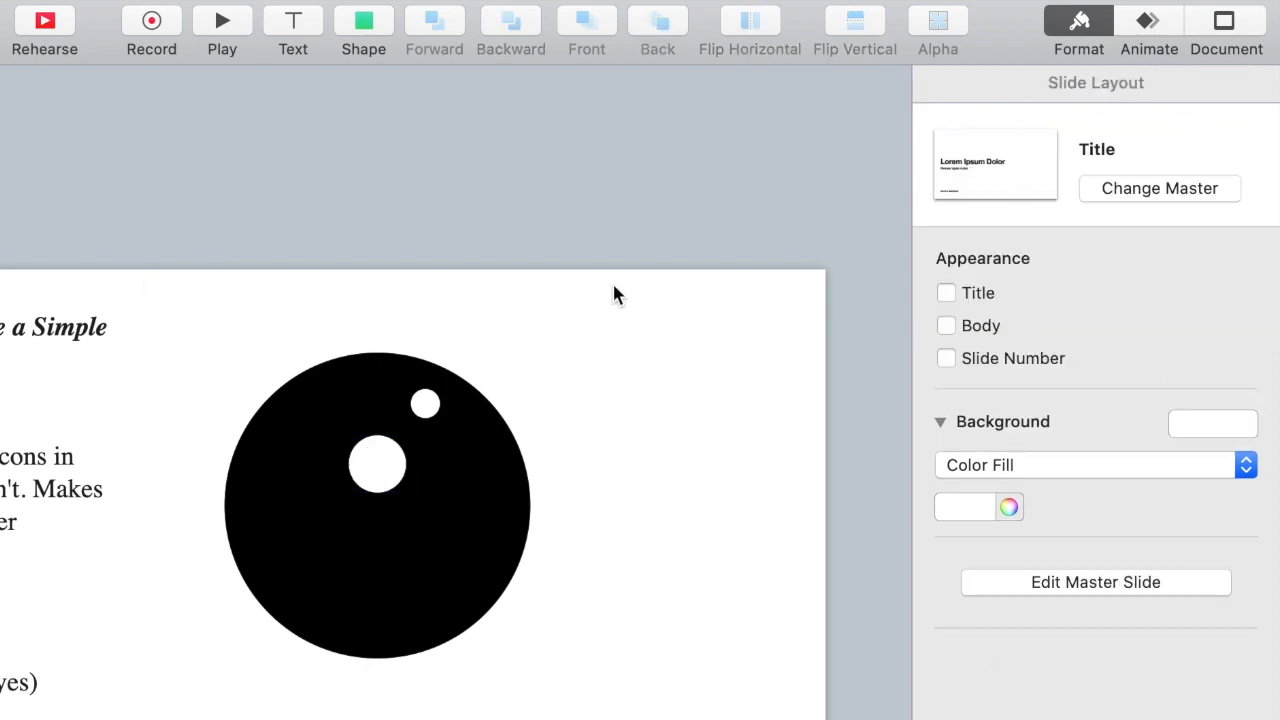
{"action": "left_click_drag", "start_coordinate": [603, 298], "coordinate": [240, 712]}
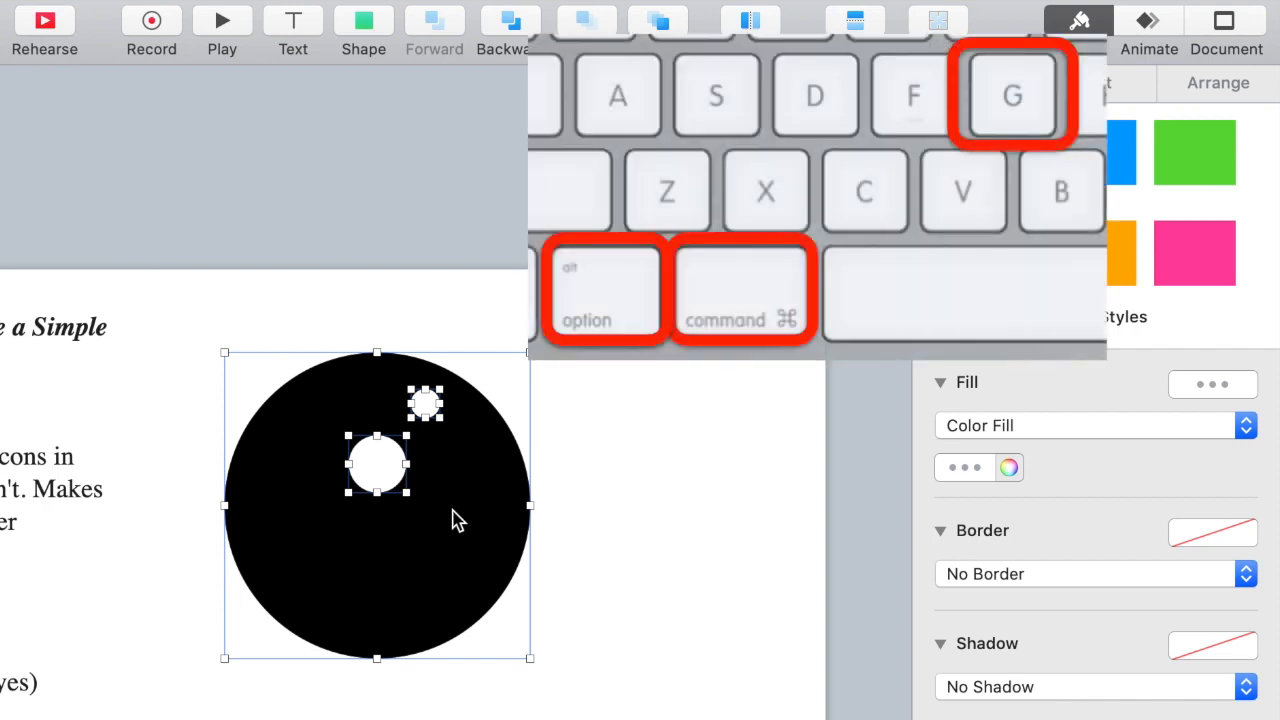
{"action": "key", "text": "super+alt+g"}
Shrink the eye group to about 124 pt and place a duplicate directly beside it on its right.
{"action": "left_click_drag", "start_coordinate": [453, 512], "coordinate": [503, 538]}
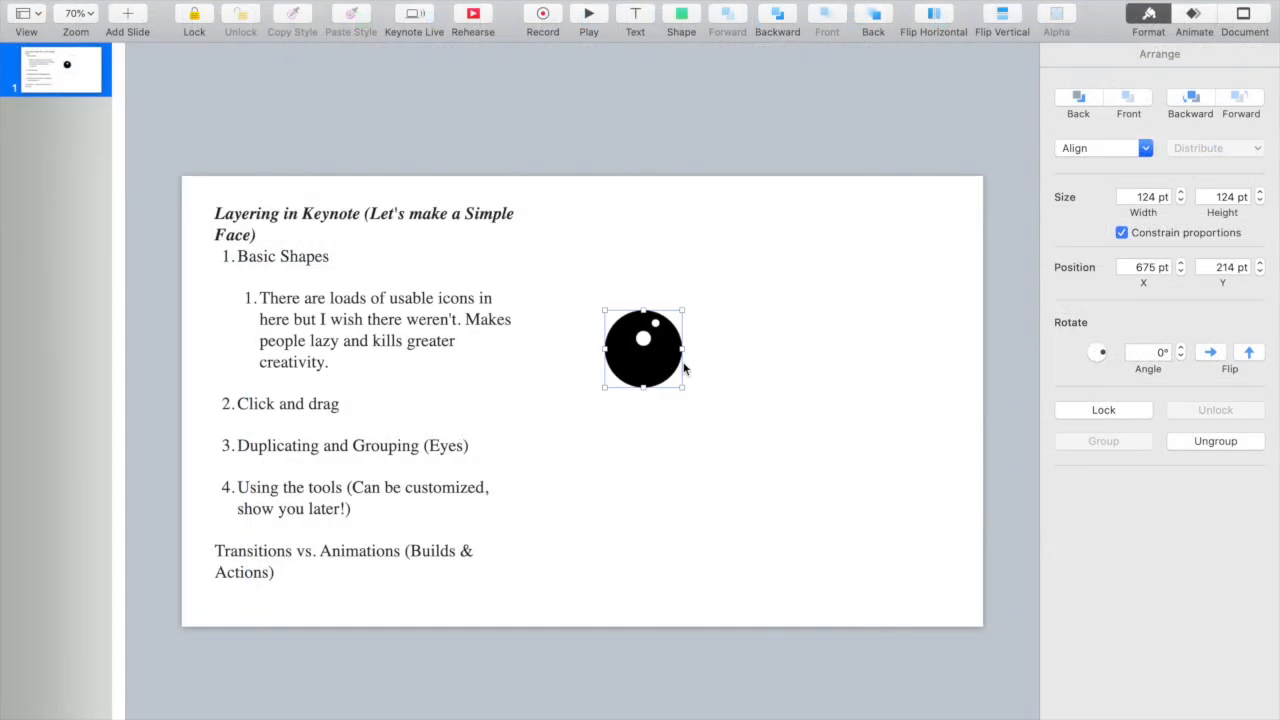
{"action": "left_click_drag", "start_coordinate": [684, 370], "coordinate": [757, 364]}
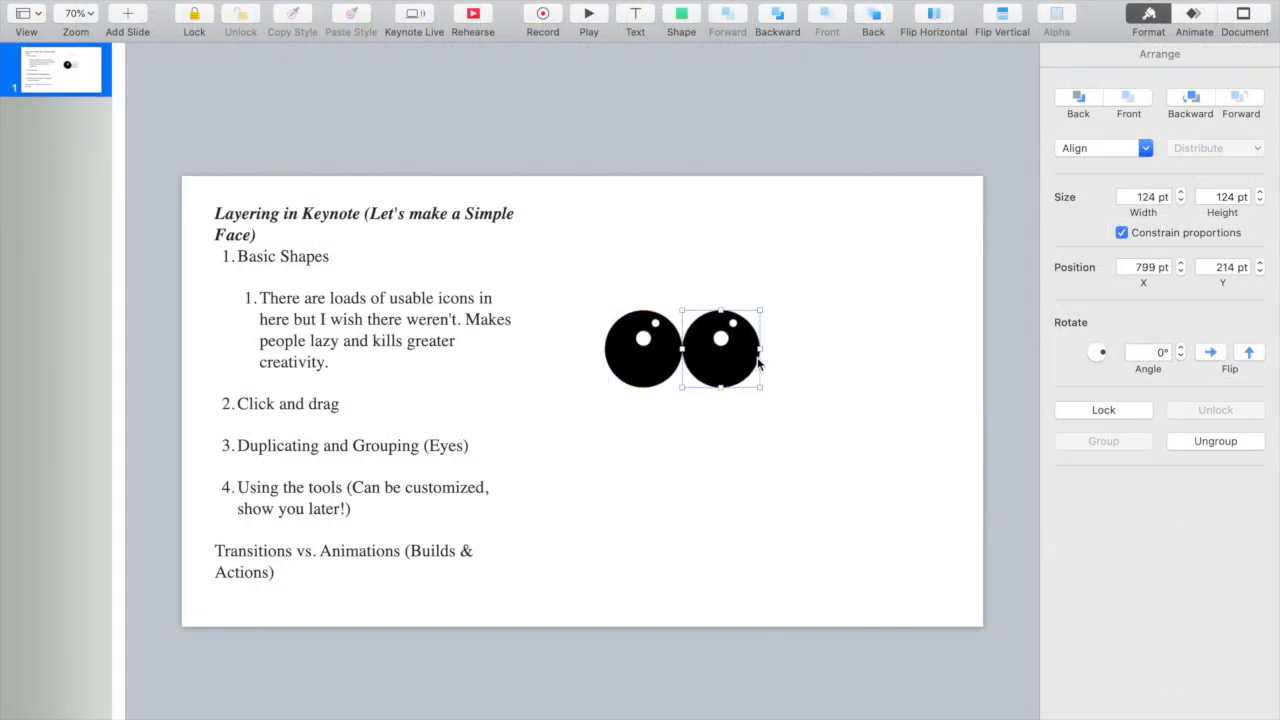
Select both eyes and group them into a single pair.
{"action": "left_click", "coordinate": [810, 398]}
{"action": "left_click_drag", "start_coordinate": [797, 277], "coordinate": [600, 403]}
{"action": "key", "text": "super+alt+g"}
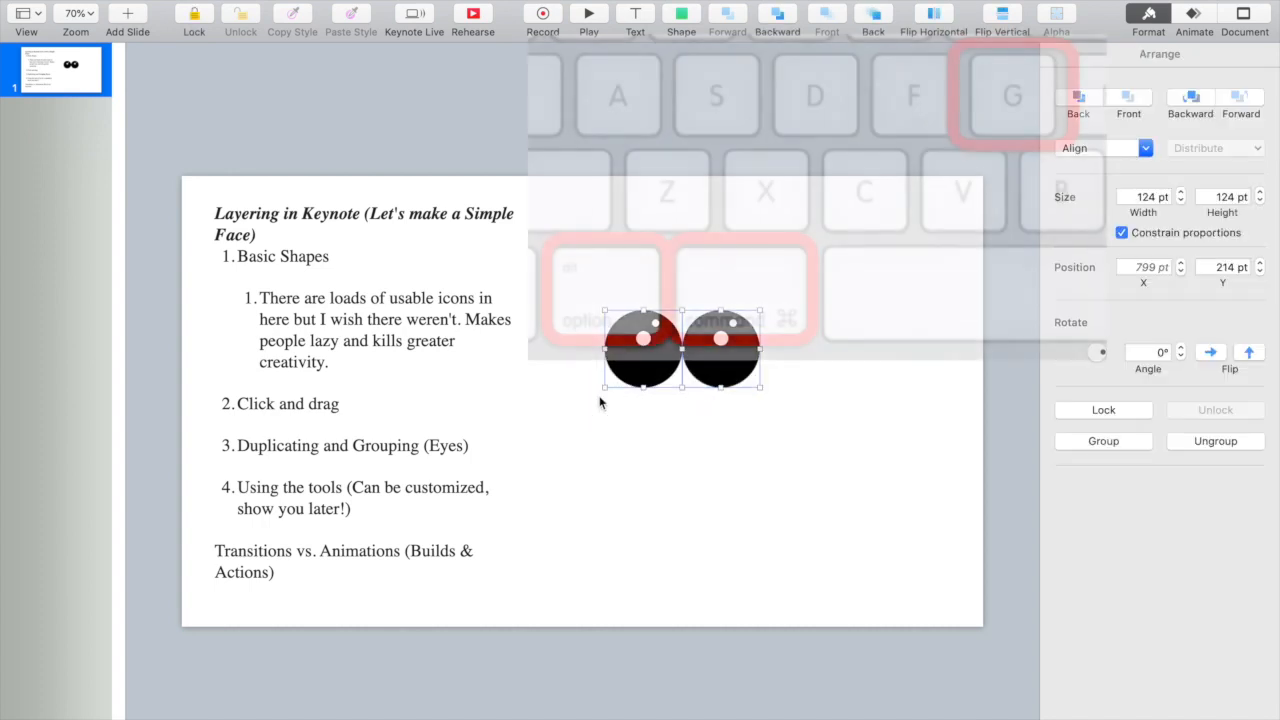
{"action": "key", "text": "super+alt+g"}
Try shrinking the grouped eyes to about 116 by 58 pt and moving them, and undo both changes.
{"action": "left_click_drag", "start_coordinate": [680, 386], "coordinate": [746, 334]}
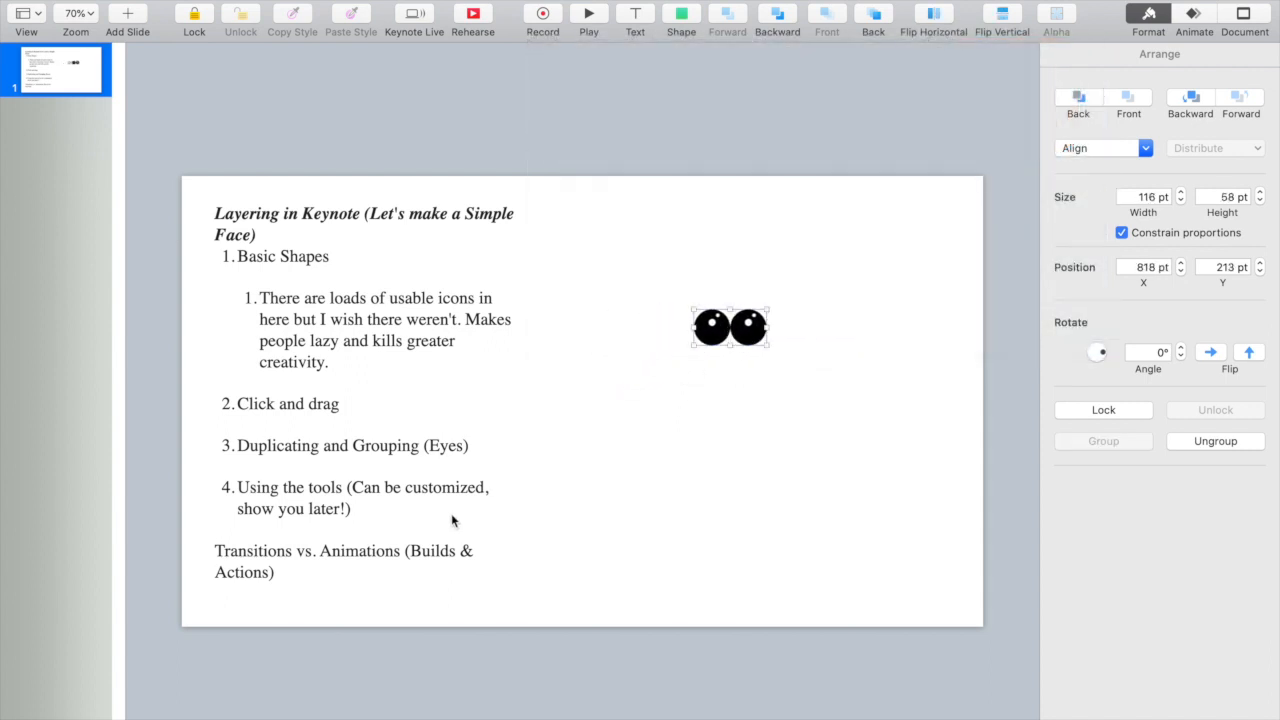
{"action": "left_click", "coordinate": [422, 519]}
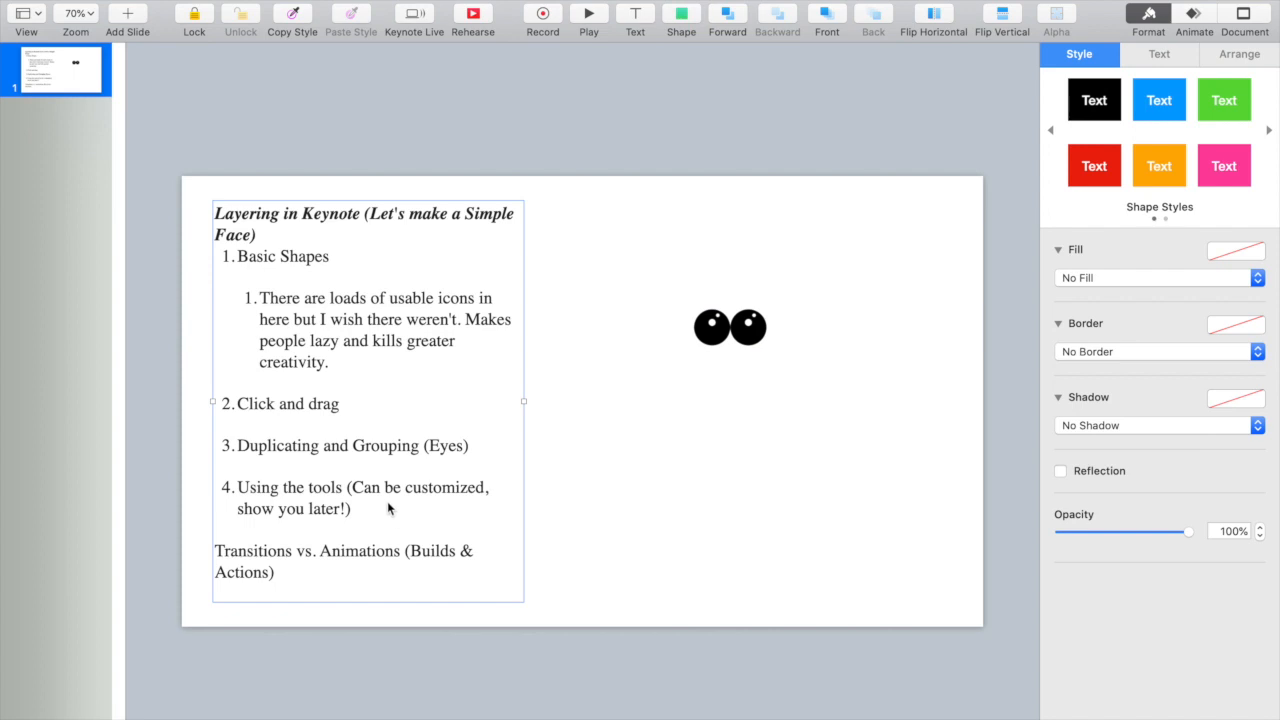
{"action": "key", "text": "cmd+z"}
{"action": "key", "text": "cmd+z"}
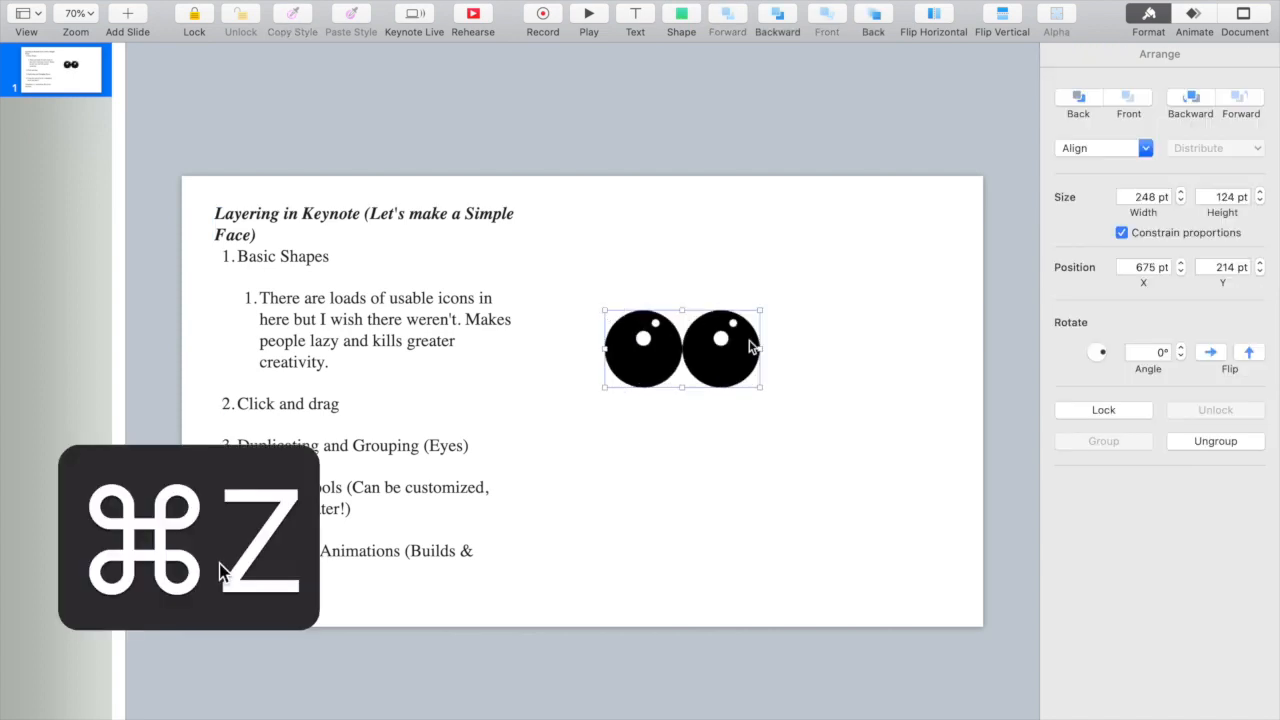
Select the right eye alone, try flipping it horizontally and vertically, and restore its original orientation.
{"action": "left_click", "coordinate": [829, 428]}
{"action": "left_click", "coordinate": [737, 385]}
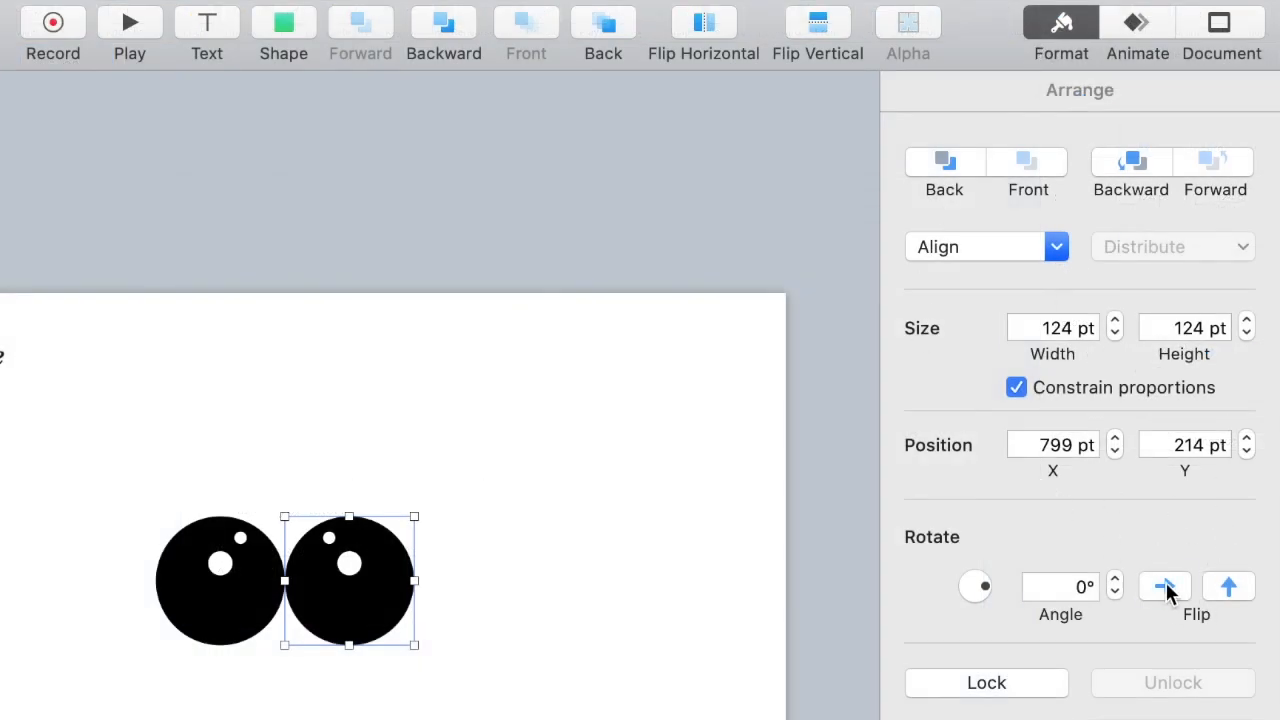
{"action": "left_click", "coordinate": [1237, 594]}
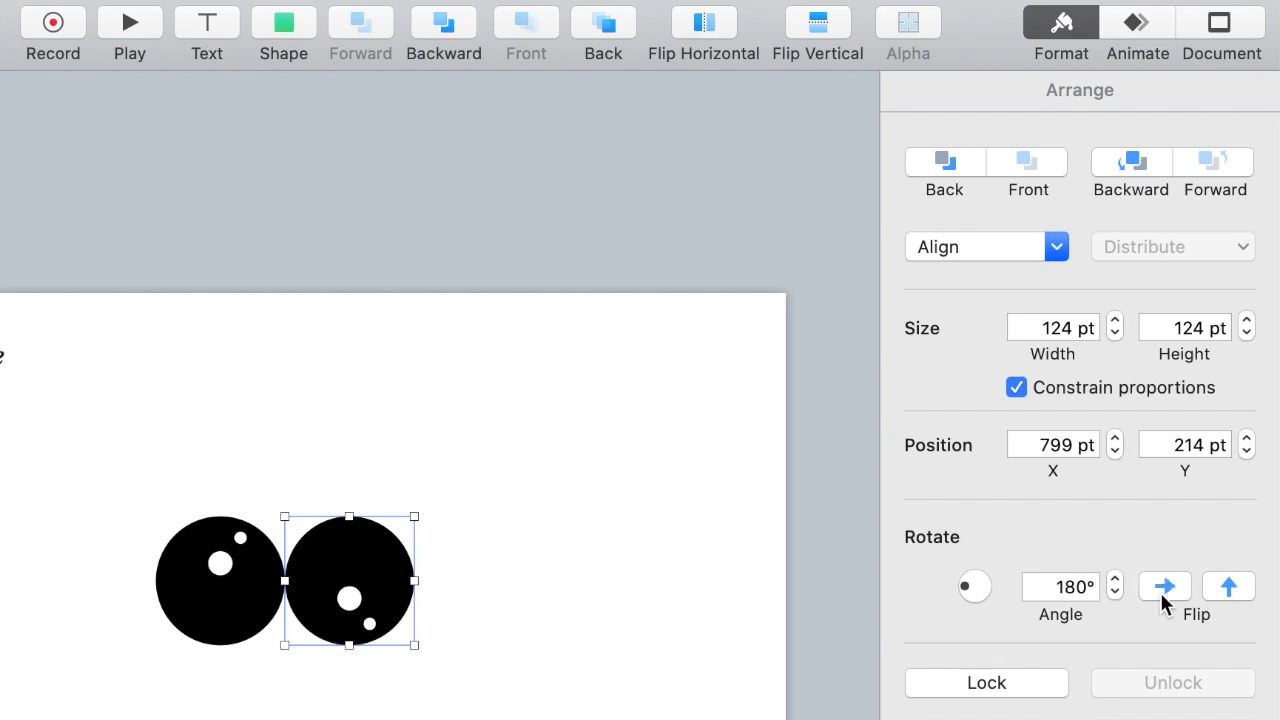
{"action": "left_click", "coordinate": [1237, 596]}
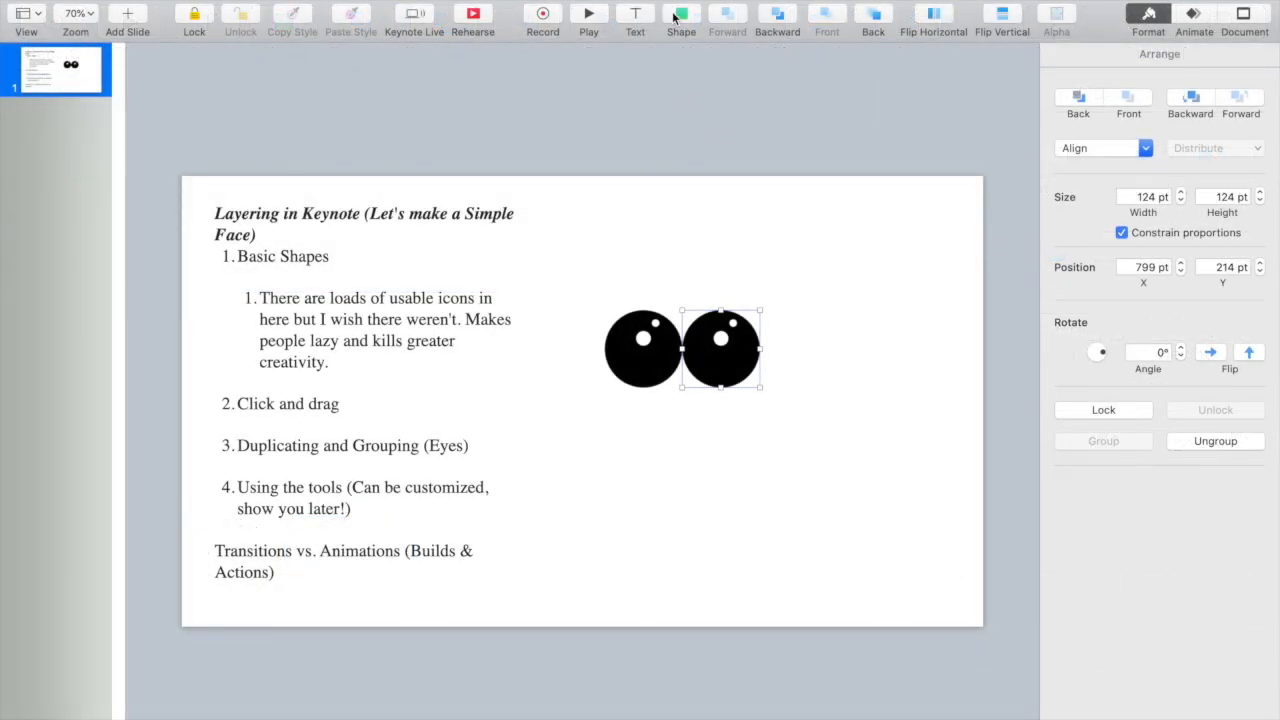
Insert the crab shape from the Animals category and enlarge it to about 538 by 411 pt over the eyes.
{"action": "left_click", "coordinate": [855, 453]}
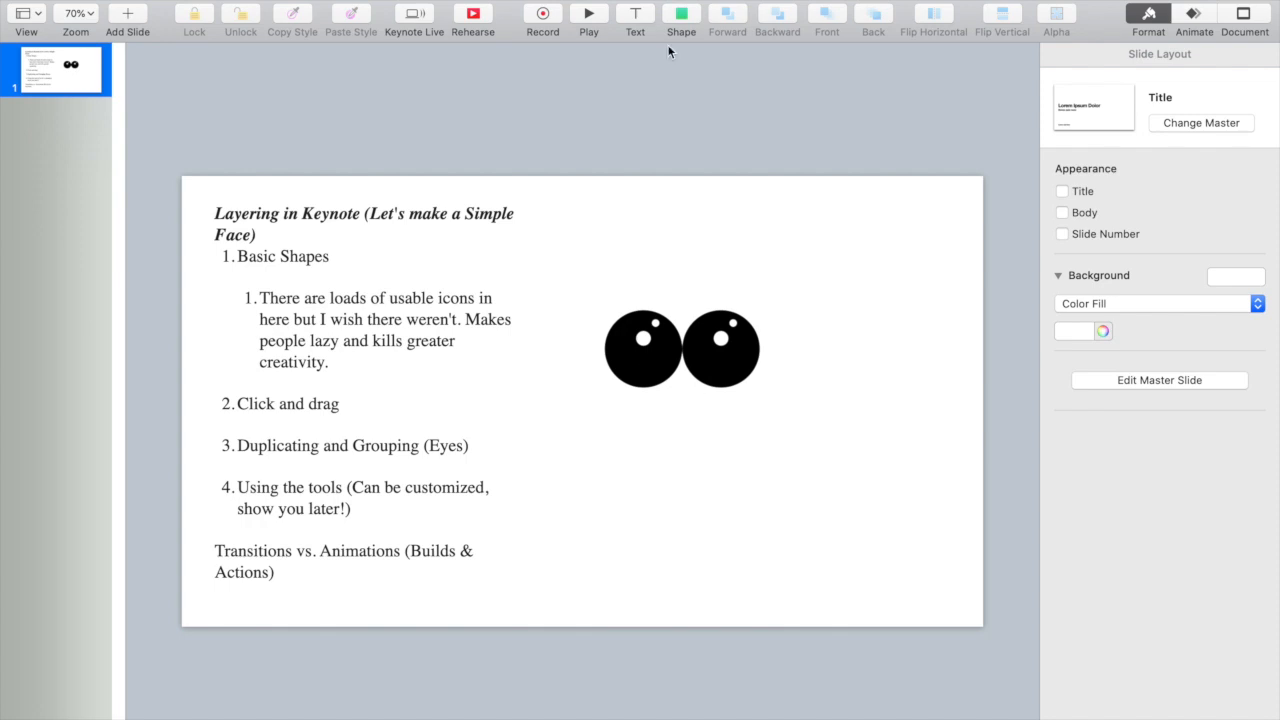
{"action": "left_click", "coordinate": [683, 15]}
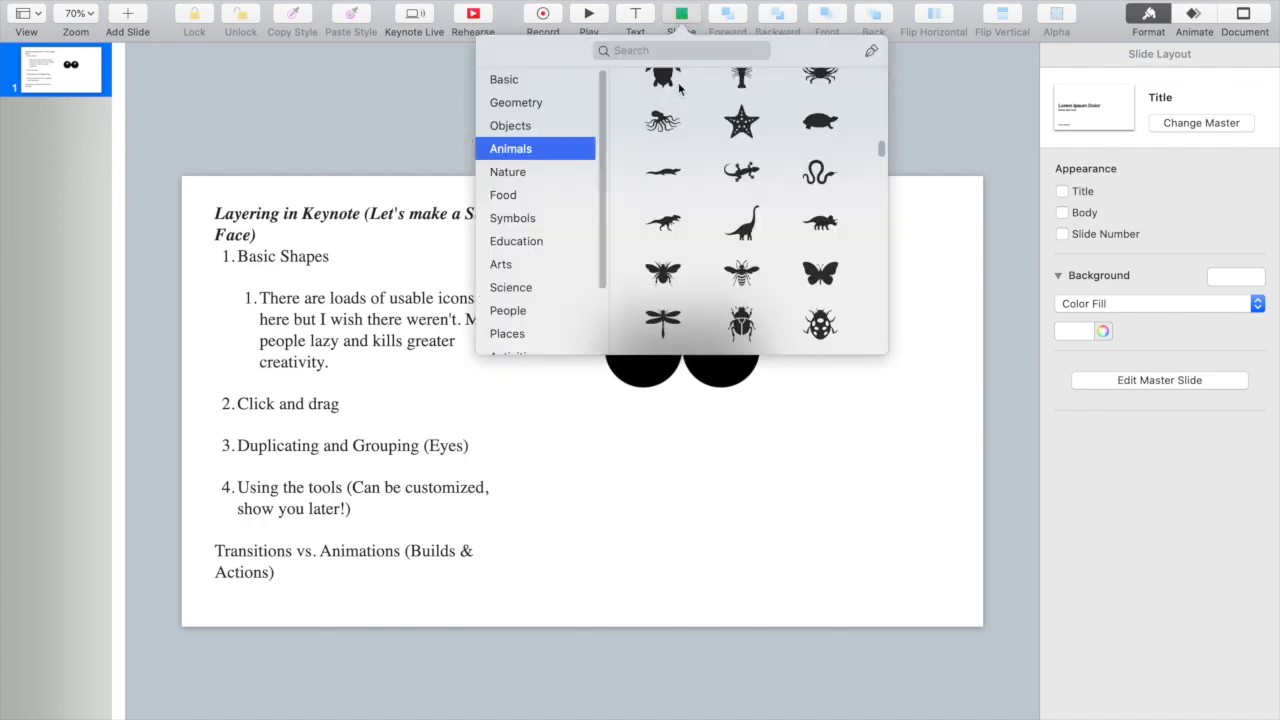
{"action": "scroll", "coordinate": [678, 90], "scroll_direction": "up", "scroll_amount": 2}
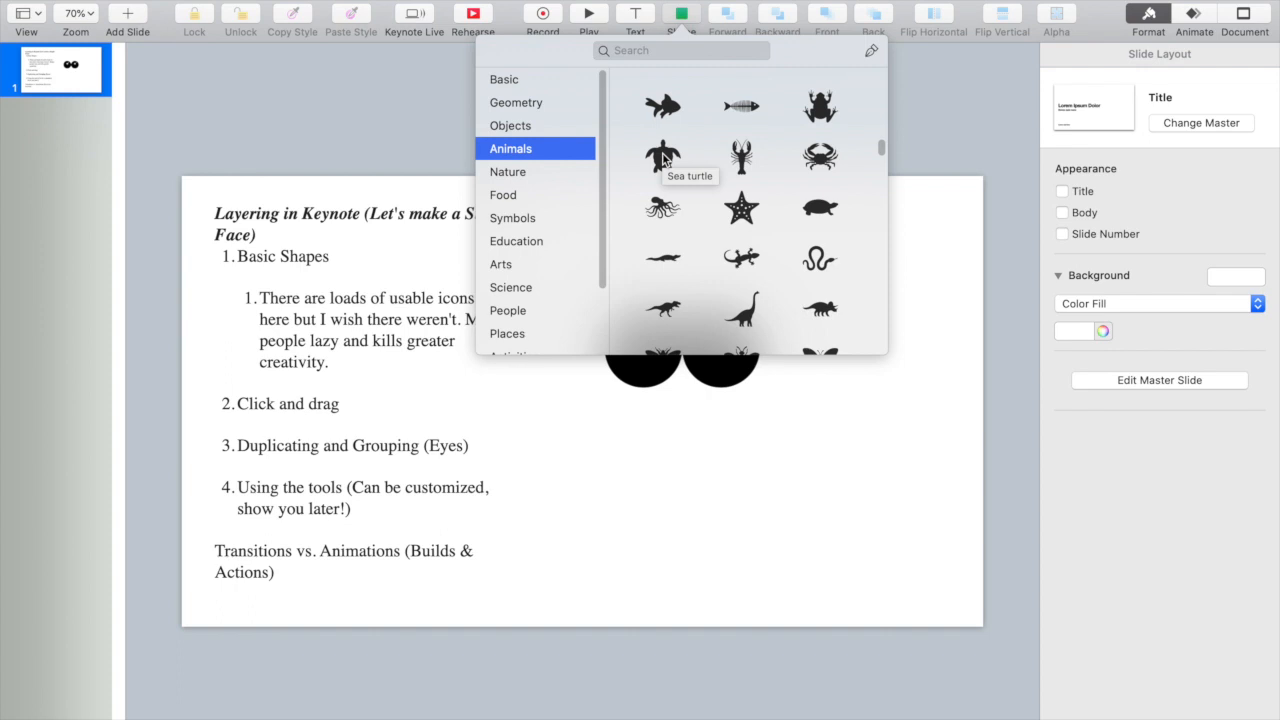
{"action": "left_click", "coordinate": [820, 156]}
{"action": "left_click_drag", "start_coordinate": [618, 401], "coordinate": [884, 401]}
{"action": "left_click", "coordinate": [1245, 55]}
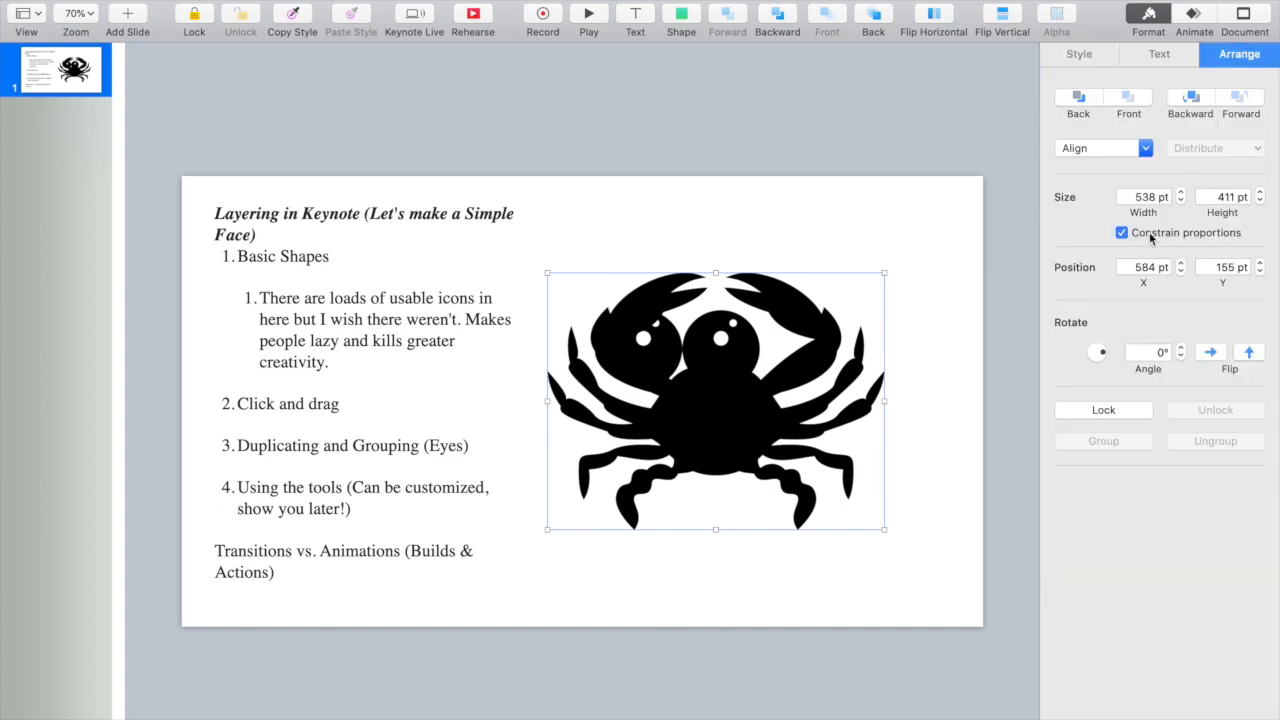
Apply the red shape style to the crab and send it behind the eyes.
{"action": "left_click", "coordinate": [1082, 58]}
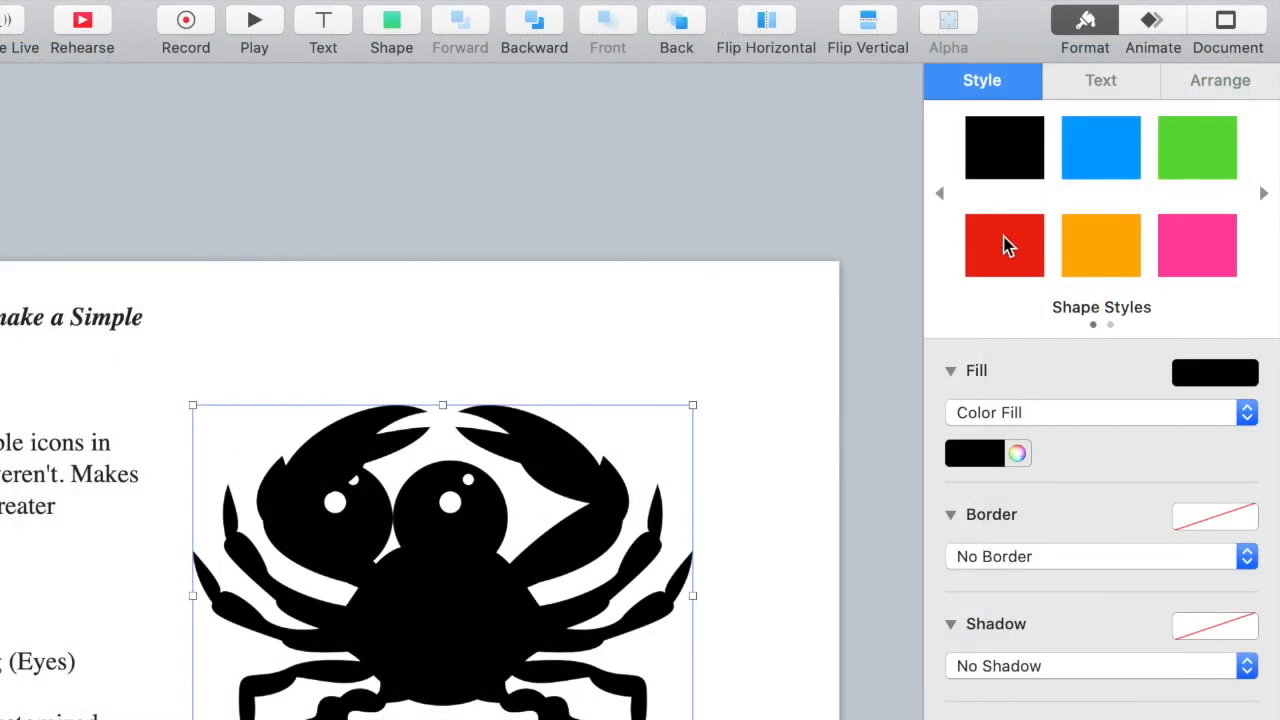
{"action": "left_click", "coordinate": [1007, 247]}
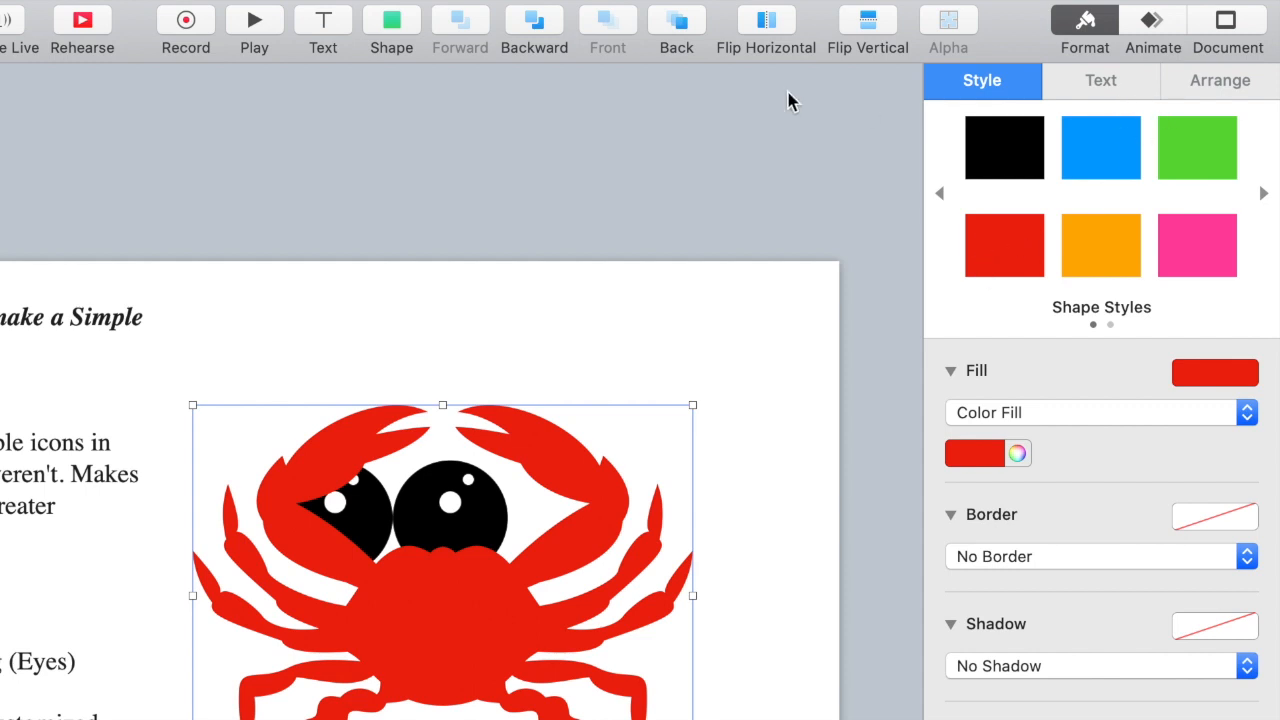
{"action": "left_click", "coordinate": [1202, 90]}
{"action": "left_click", "coordinate": [983, 147]}
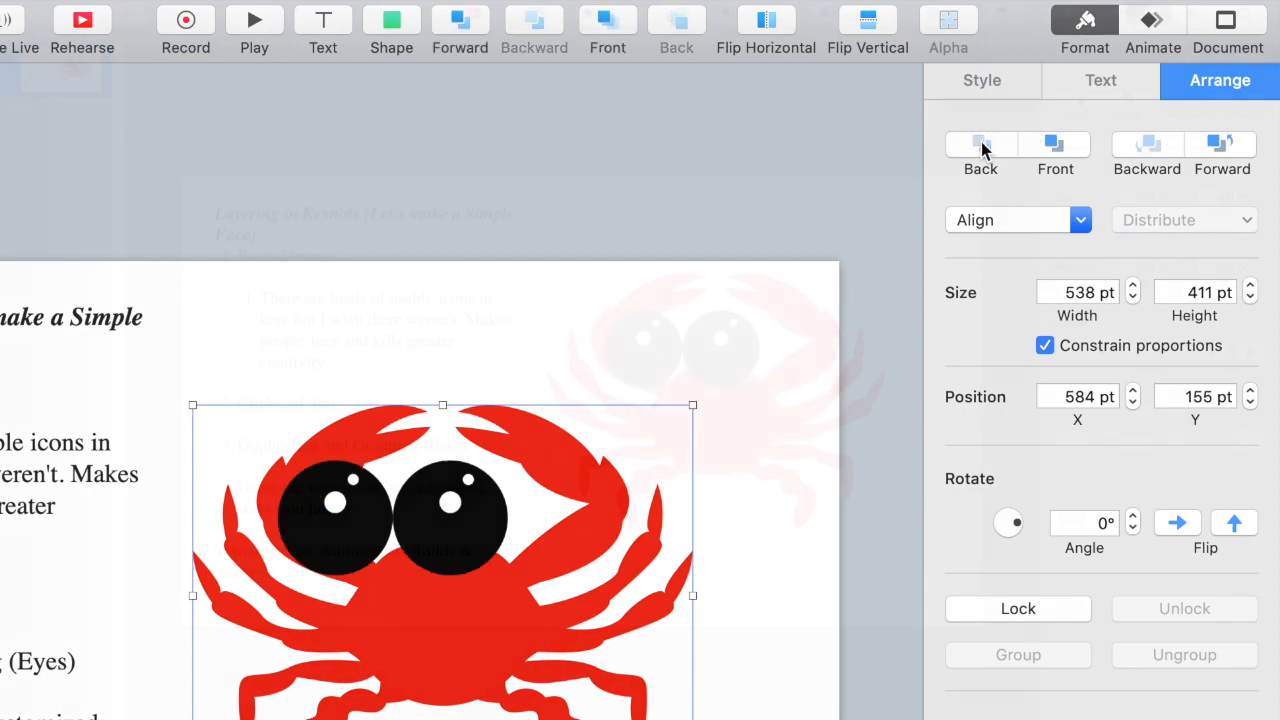
Group both eyes, shrink the pair to about 95 by 47 pt and place it on the crab's head.
{"action": "left_click", "coordinate": [452, 545]}
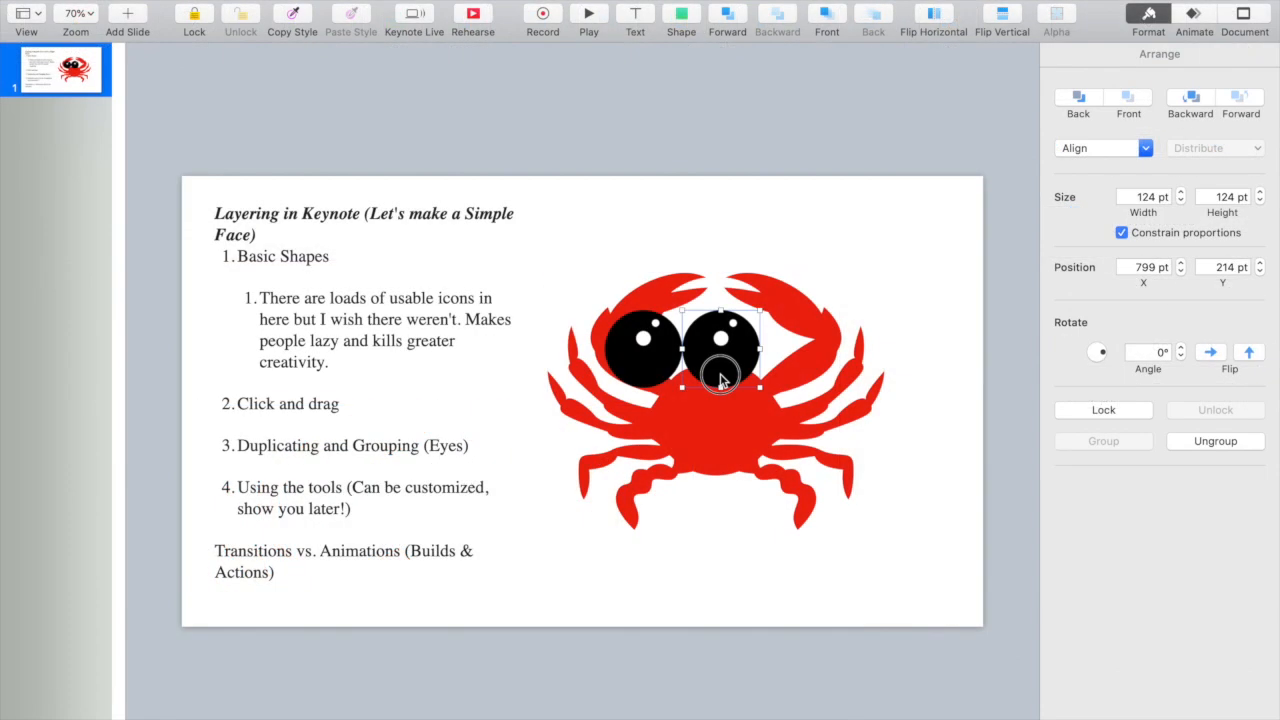
{"action": "left_click", "coordinate": [657, 378], "text": "shift"}
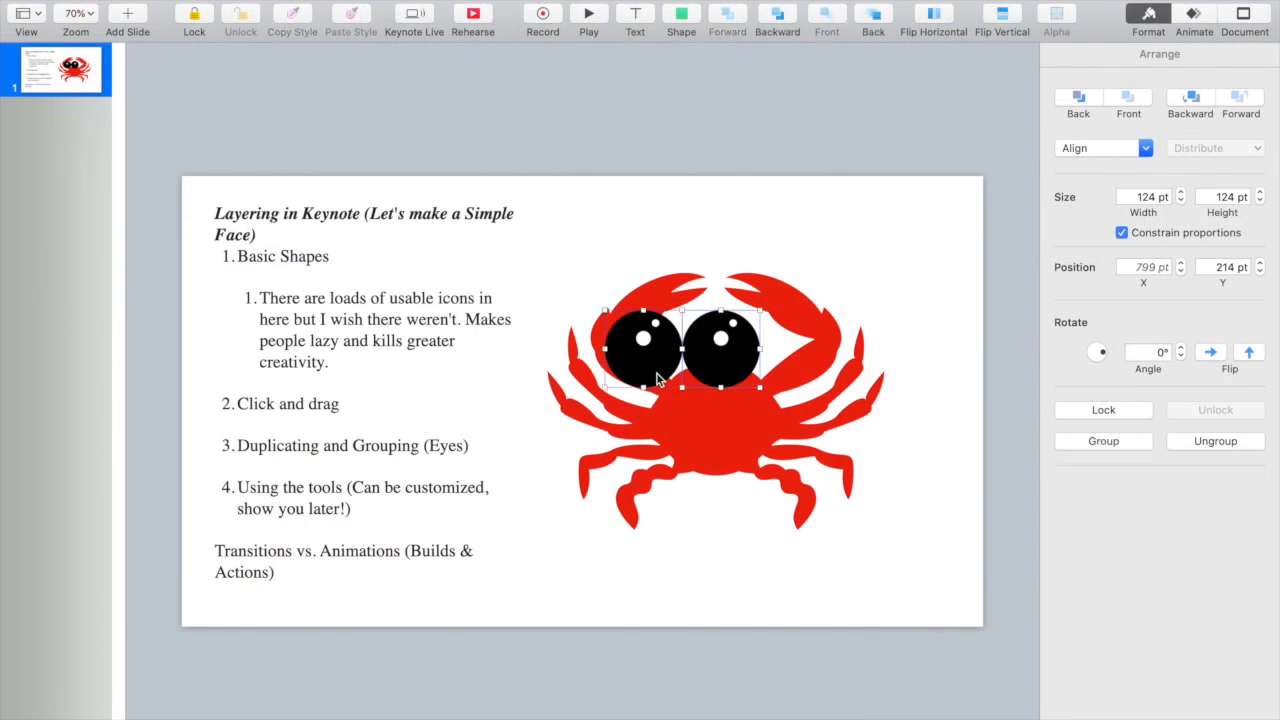
{"action": "left_click", "coordinate": [865, 344]}
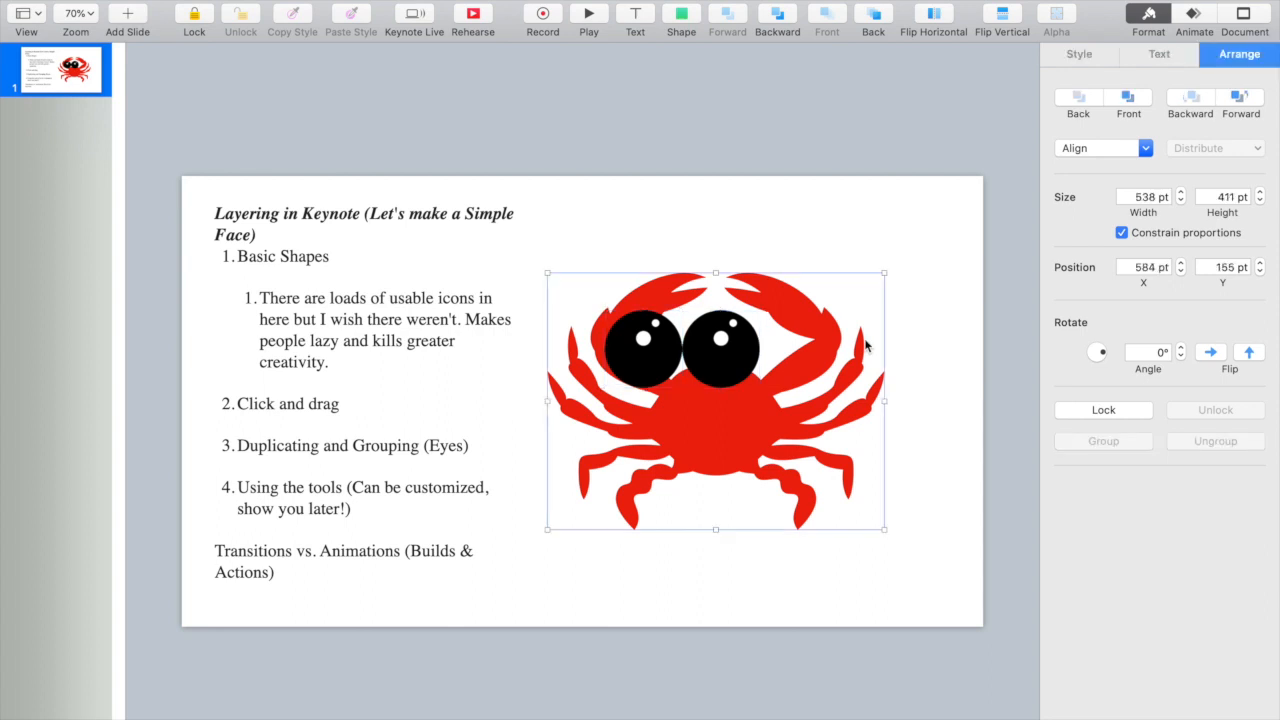
{"action": "left_click", "coordinate": [731, 378]}
{"action": "left_click", "coordinate": [657, 370], "text": "shift"}
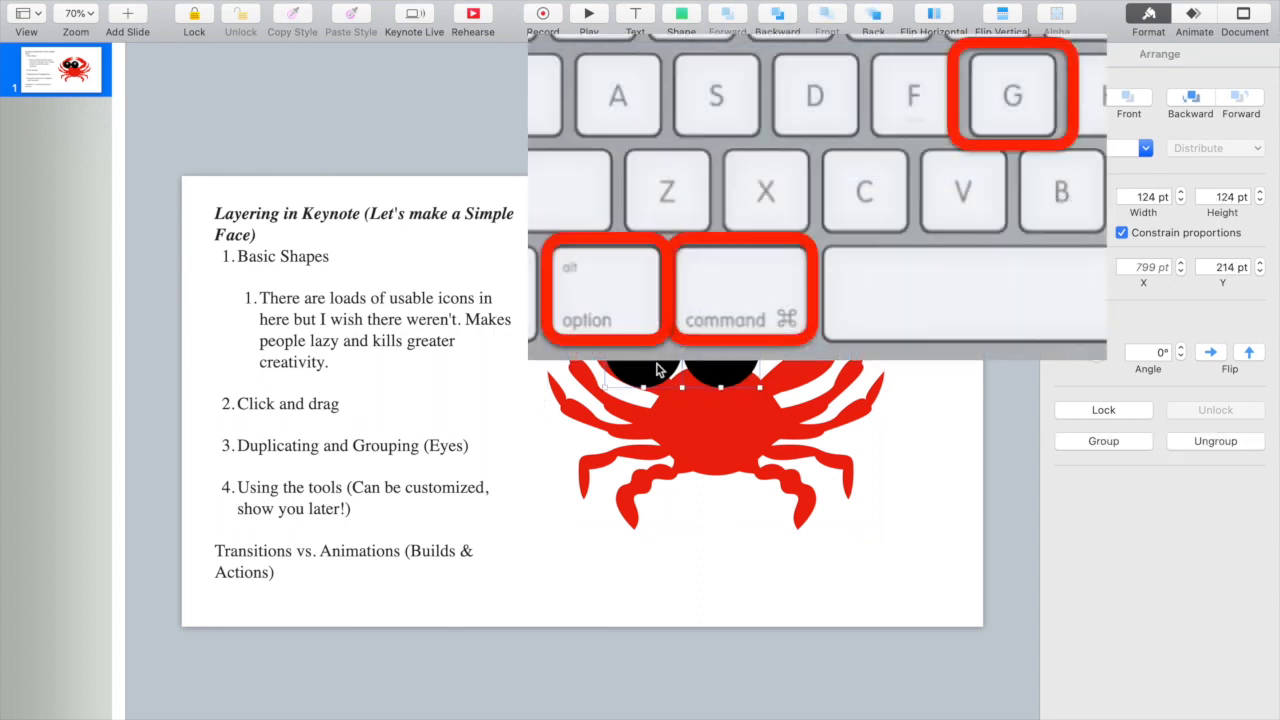
{"action": "key", "text": "alt+super+g"}
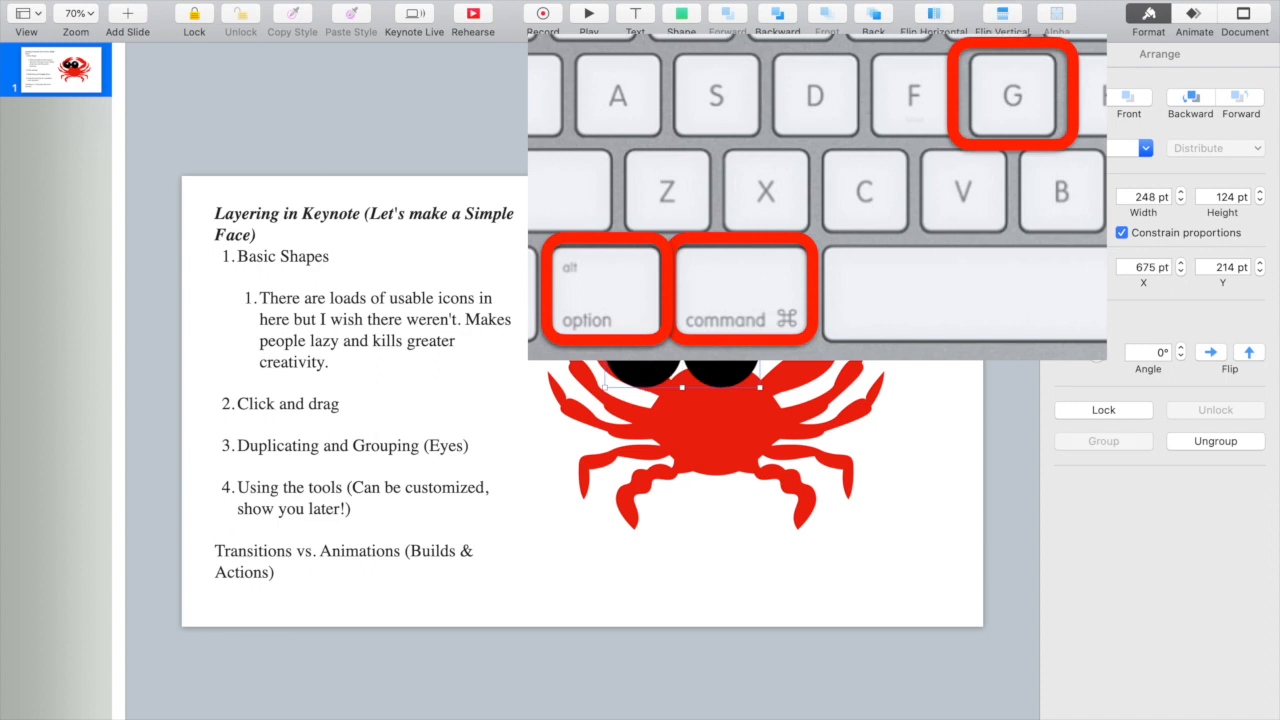
{"action": "left_click_drag", "start_coordinate": [705, 380], "coordinate": [735, 392]}
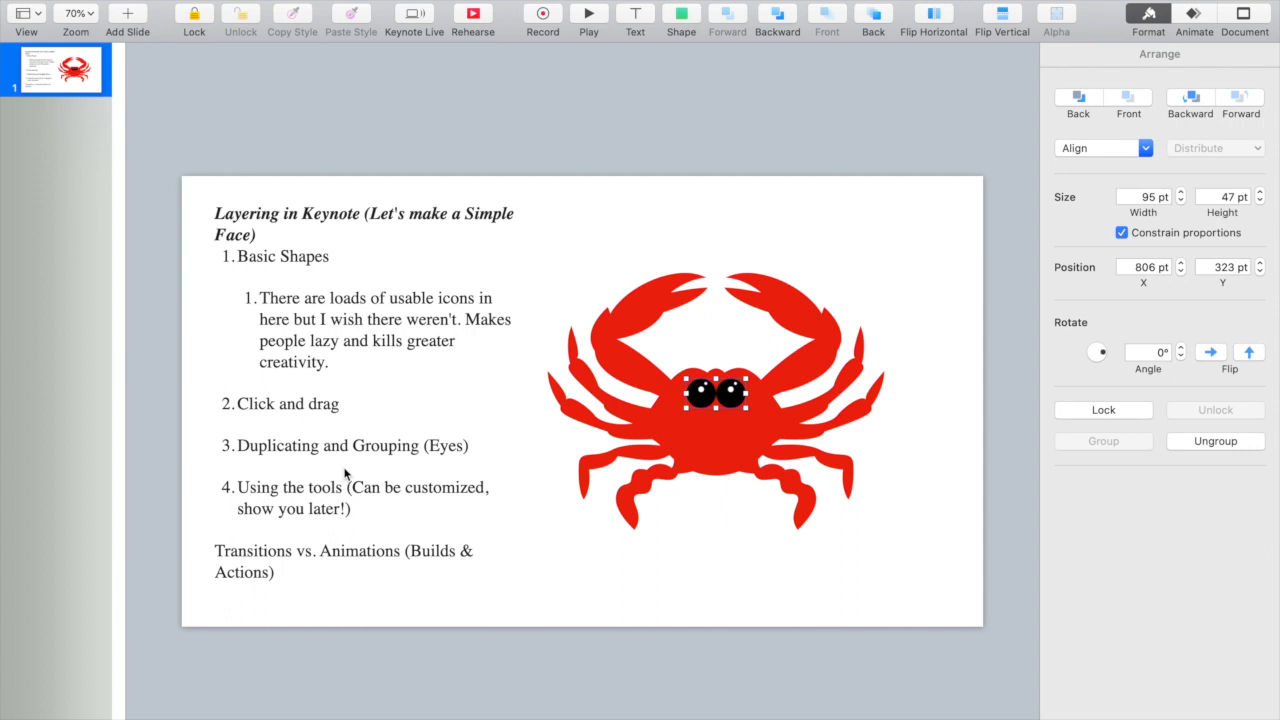
Delete the text box with the lesson notes from the slide.
{"action": "left_click", "coordinate": [344, 474]}
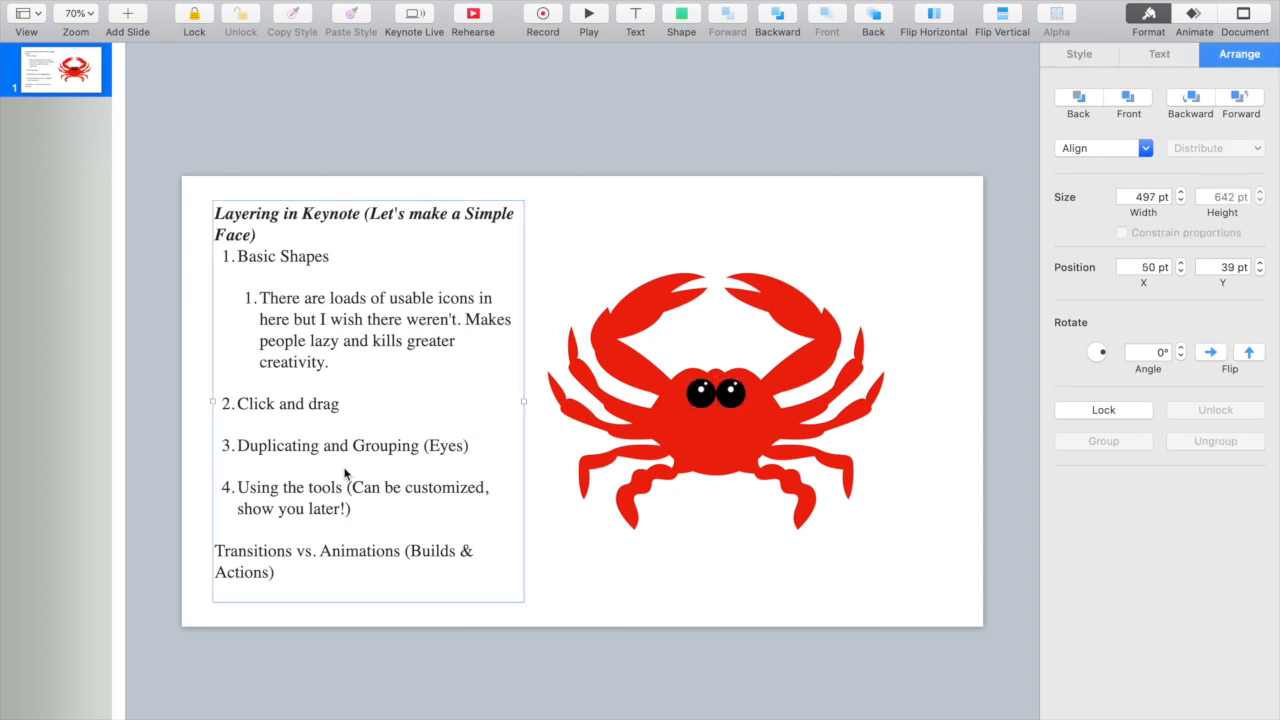
{"action": "key", "text": "Delete"}
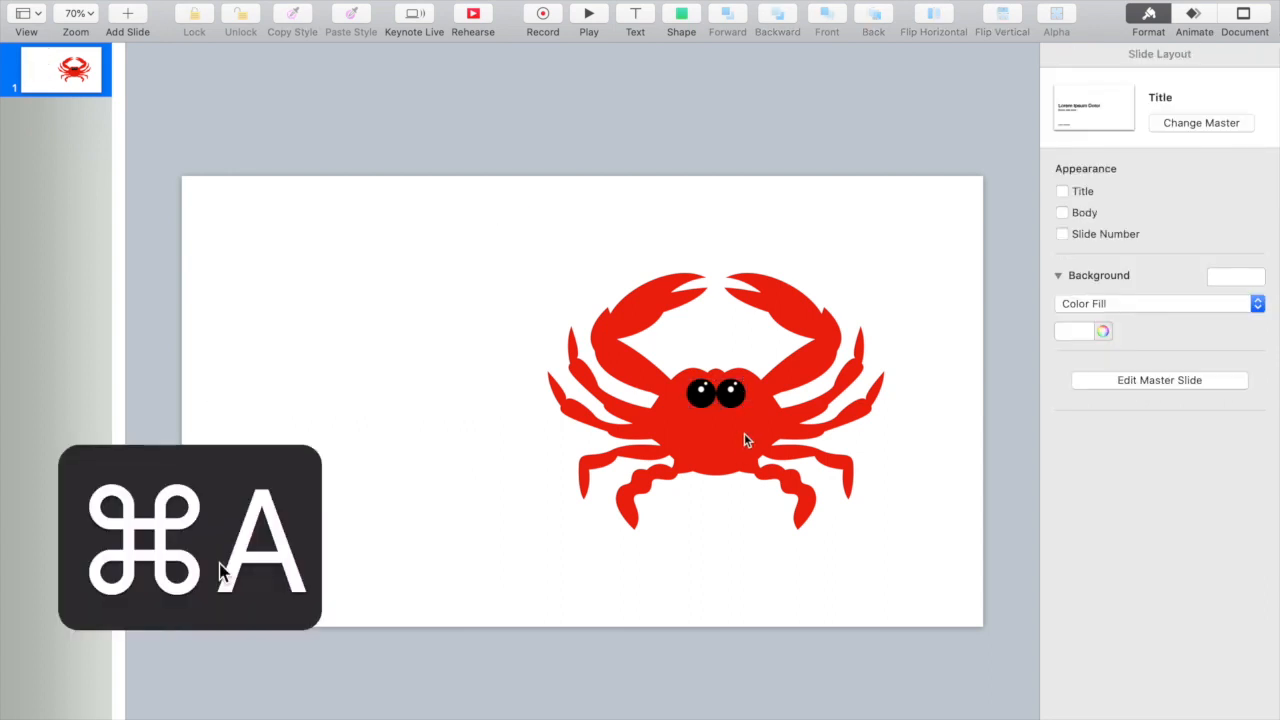
Group the crab body with its eyes and move the group to the centre of the slide.
{"action": "key", "text": "super+a"}
{"action": "key", "text": "alt+super+g"}
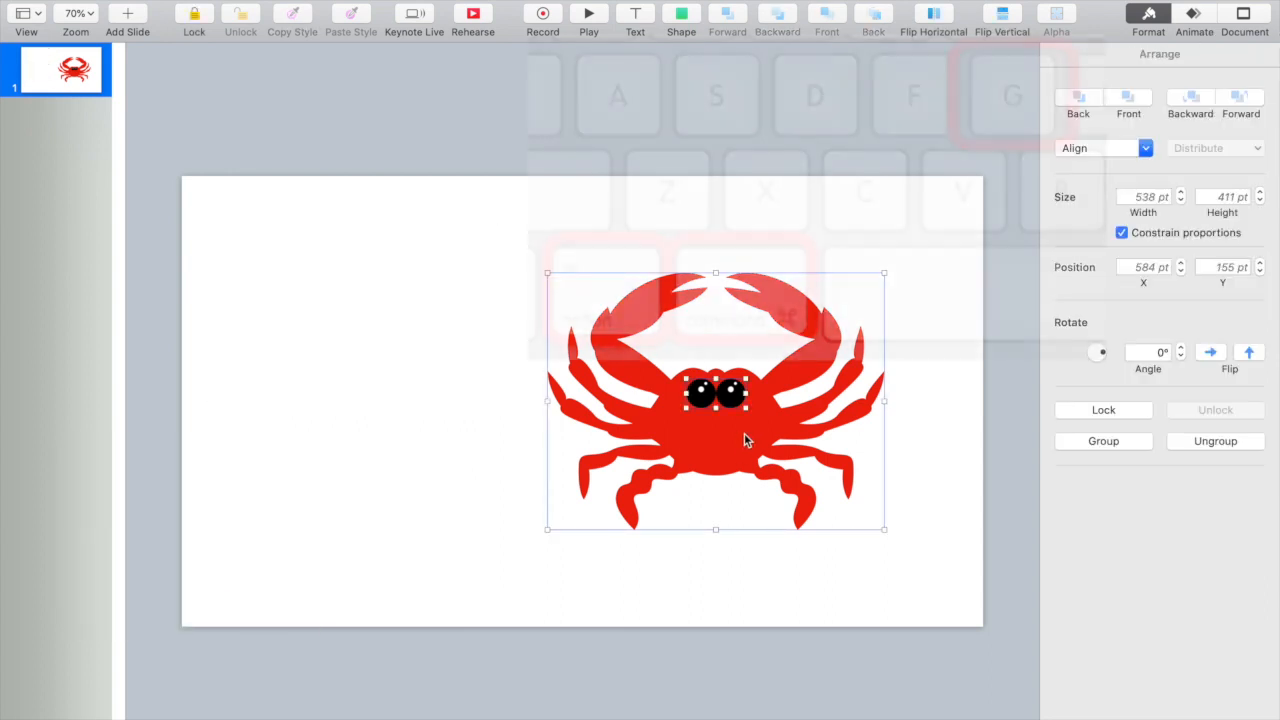
{"action": "left_click_drag", "start_coordinate": [744, 433], "coordinate": [610, 433]}
{"action": "left_click", "coordinate": [47, 67]}
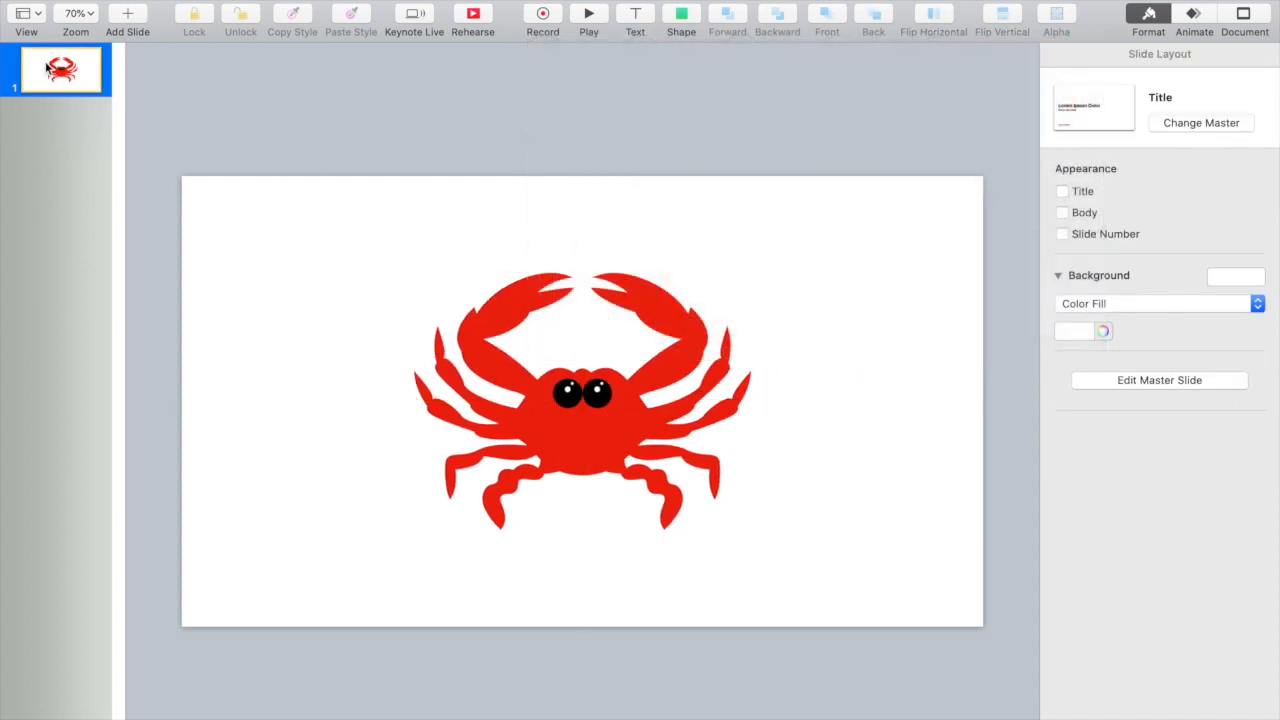
Duplicate the crab group on the slide and delete the copy.
{"action": "left_click", "coordinate": [572, 405]}
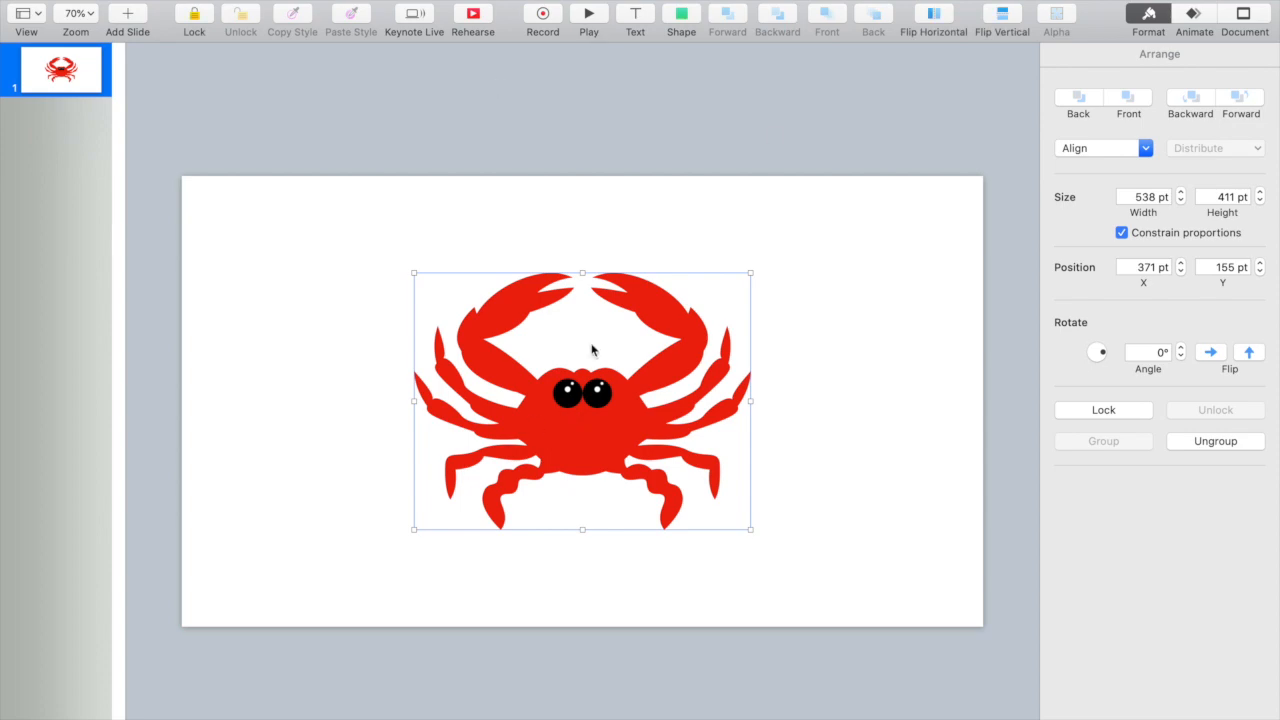
{"action": "key", "text": "super+d"}
{"action": "key", "text": "Delete"}
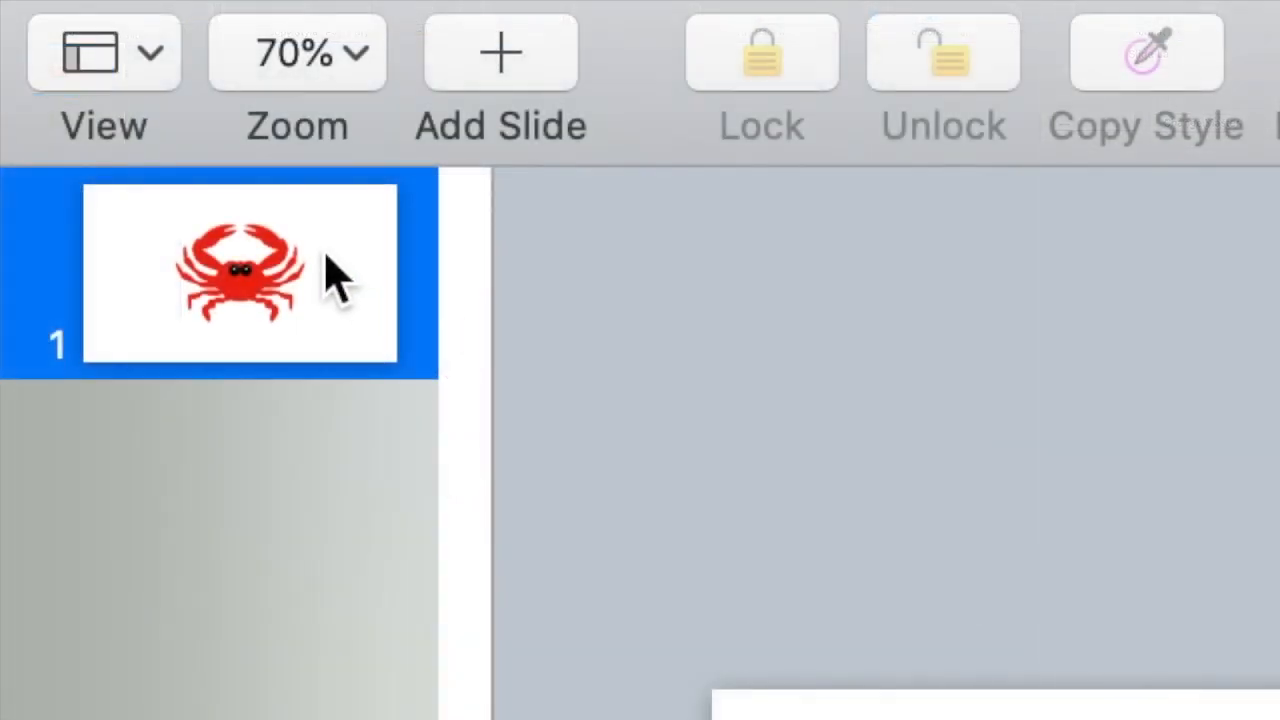
Duplicate the crab slide and apply the Magic Move transition to the first slide.
{"action": "left_click", "coordinate": [330, 275]}
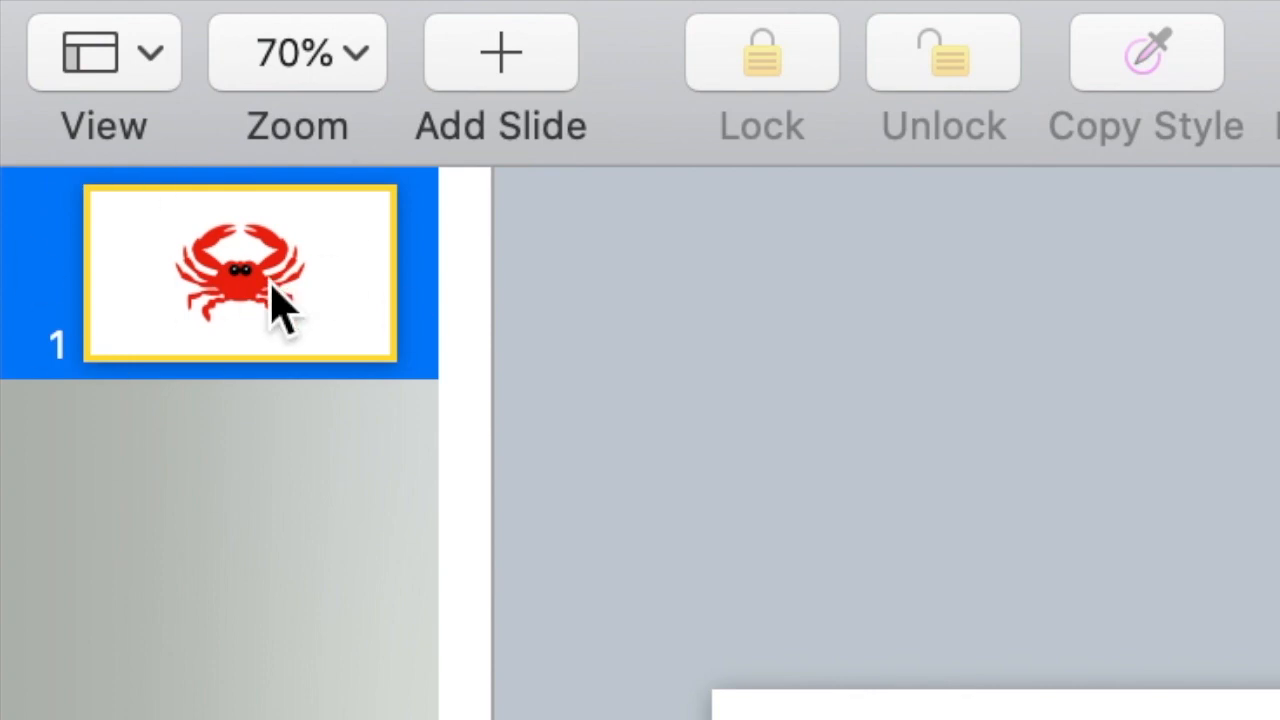
{"action": "key", "text": "super+d"}
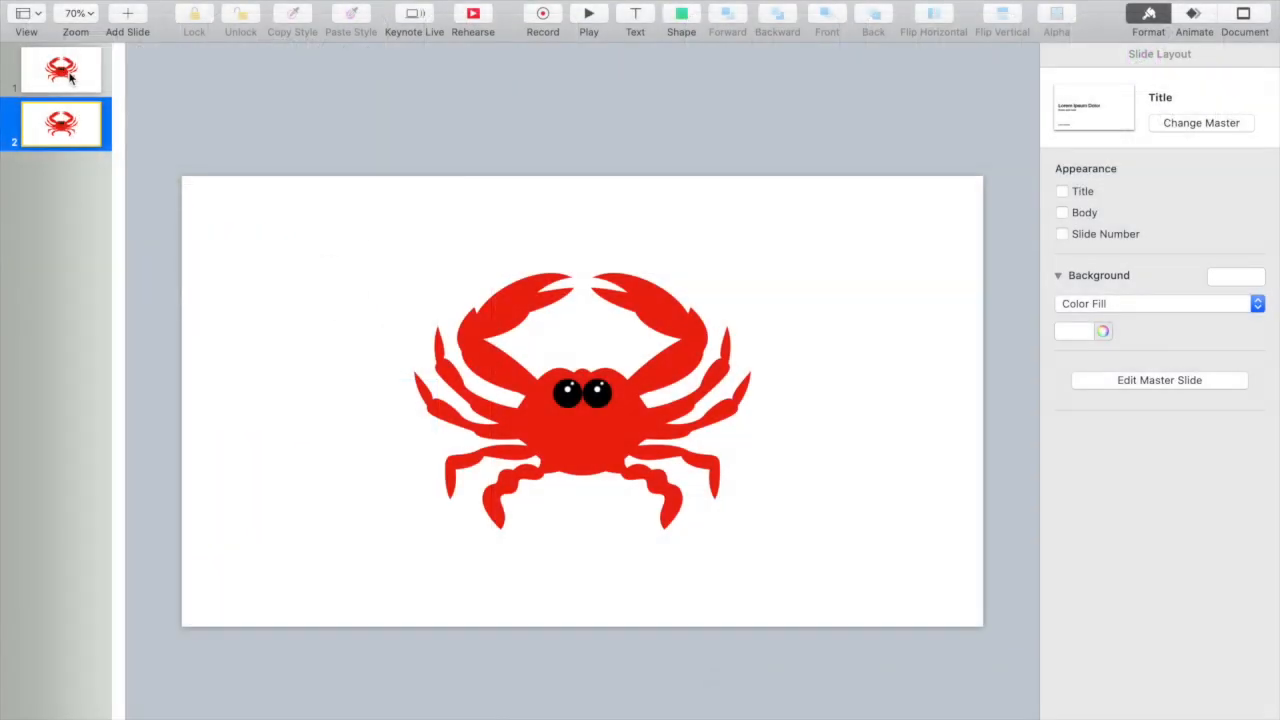
{"action": "left_click", "coordinate": [70, 78]}
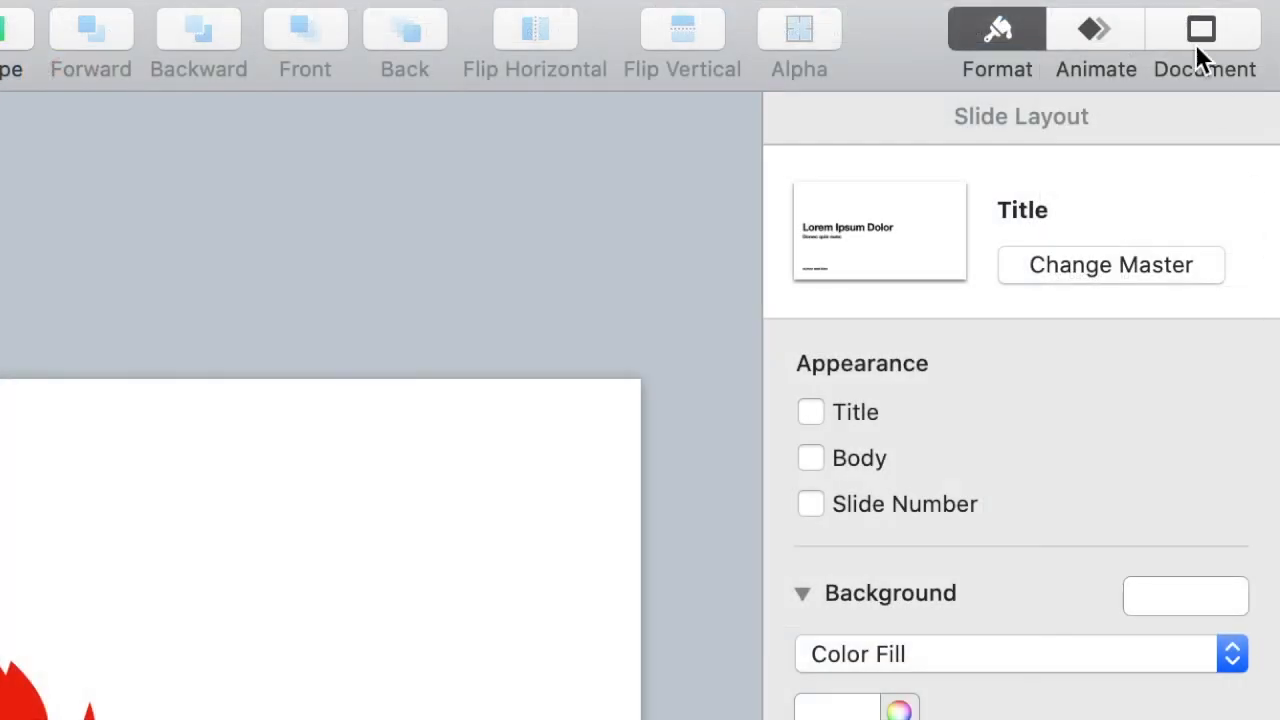
{"action": "left_click", "coordinate": [1089, 34]}
{"action": "left_click", "coordinate": [972, 270]}
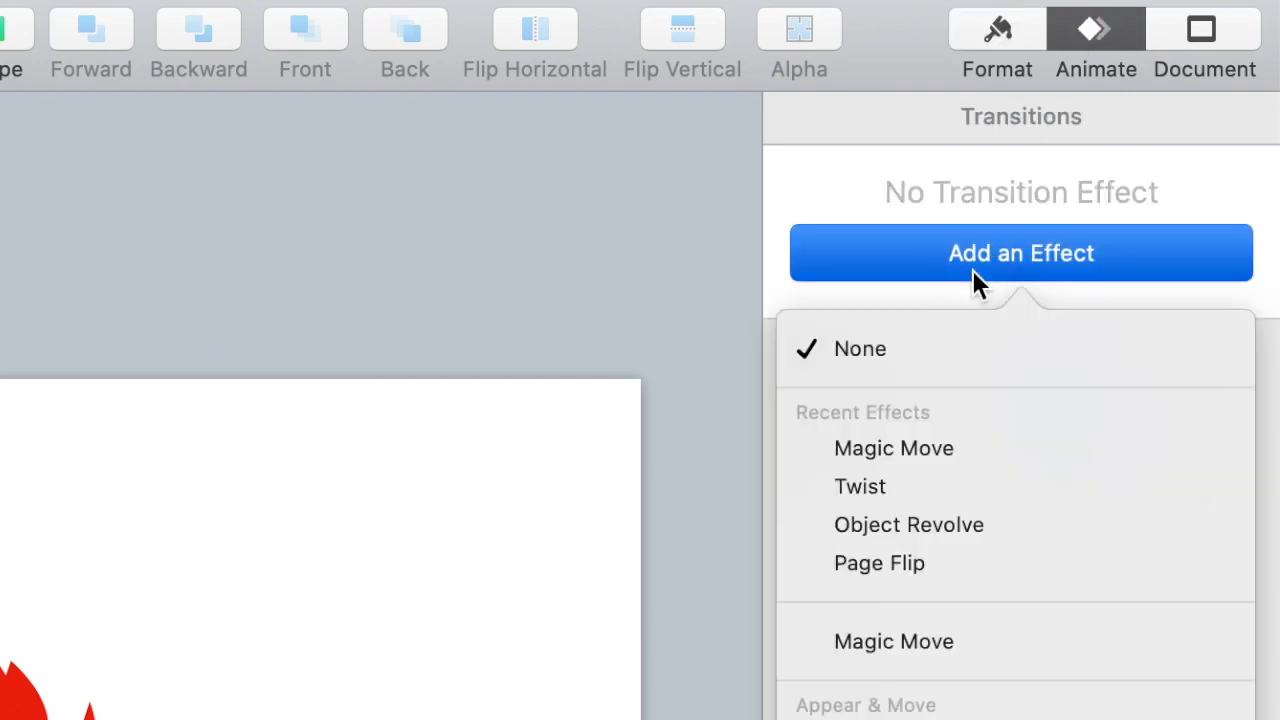
{"action": "left_click", "coordinate": [950, 470]}
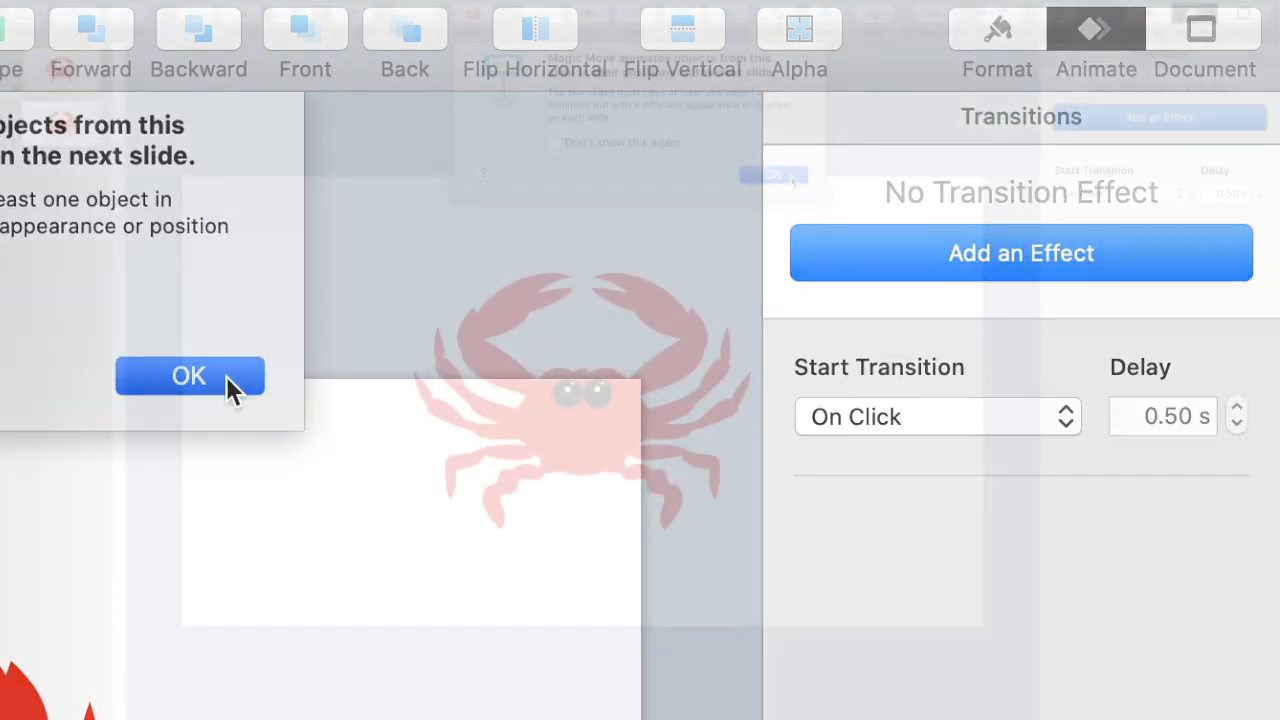
{"action": "left_click", "coordinate": [227, 382]}
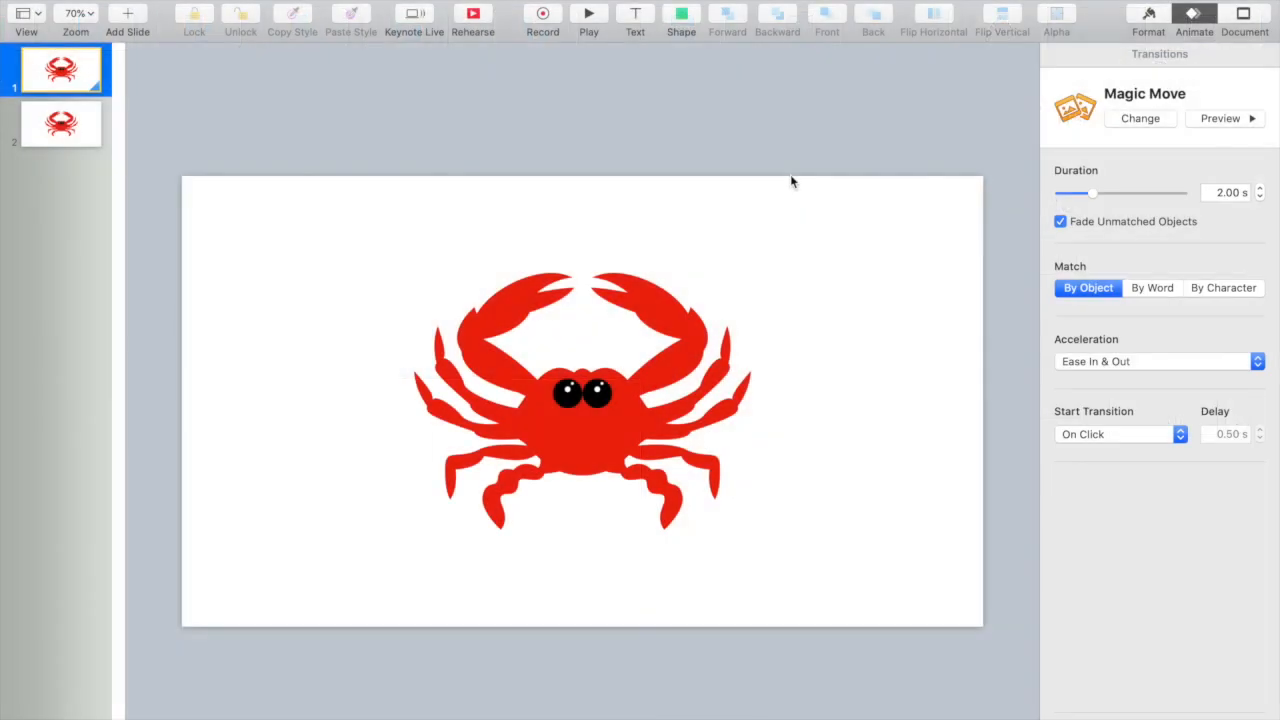
On the second slide, shrink the crab to a little under half its size and move it to the slide's upper-left corner.
{"action": "left_click", "coordinate": [62, 125]}
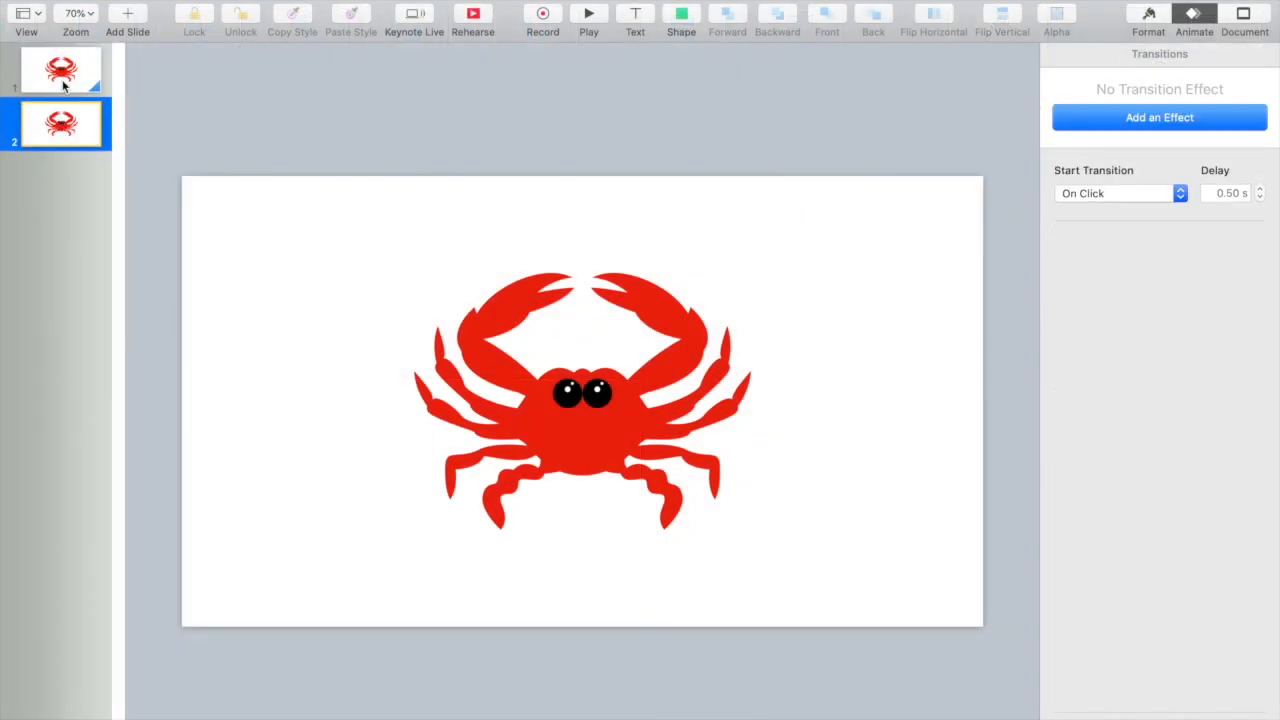
{"action": "left_click", "coordinate": [63, 86]}
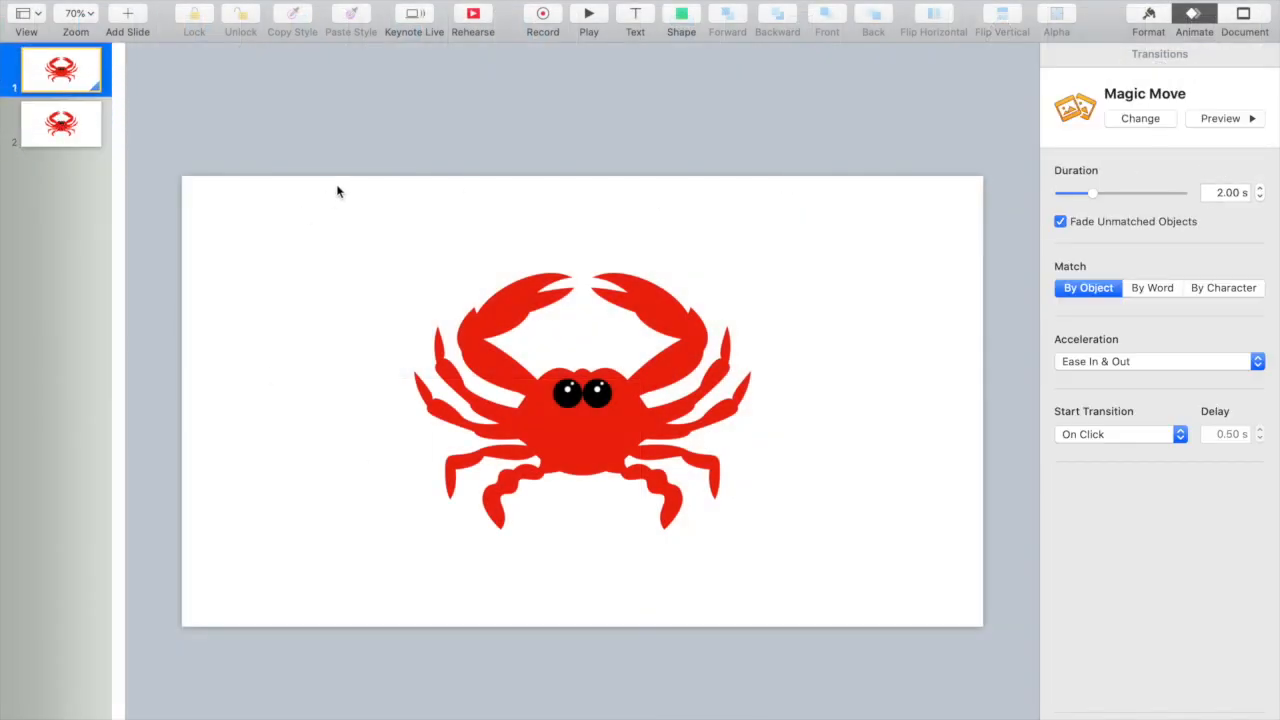
{"action": "left_click", "coordinate": [93, 118]}
{"action": "left_click", "coordinate": [497, 404]}
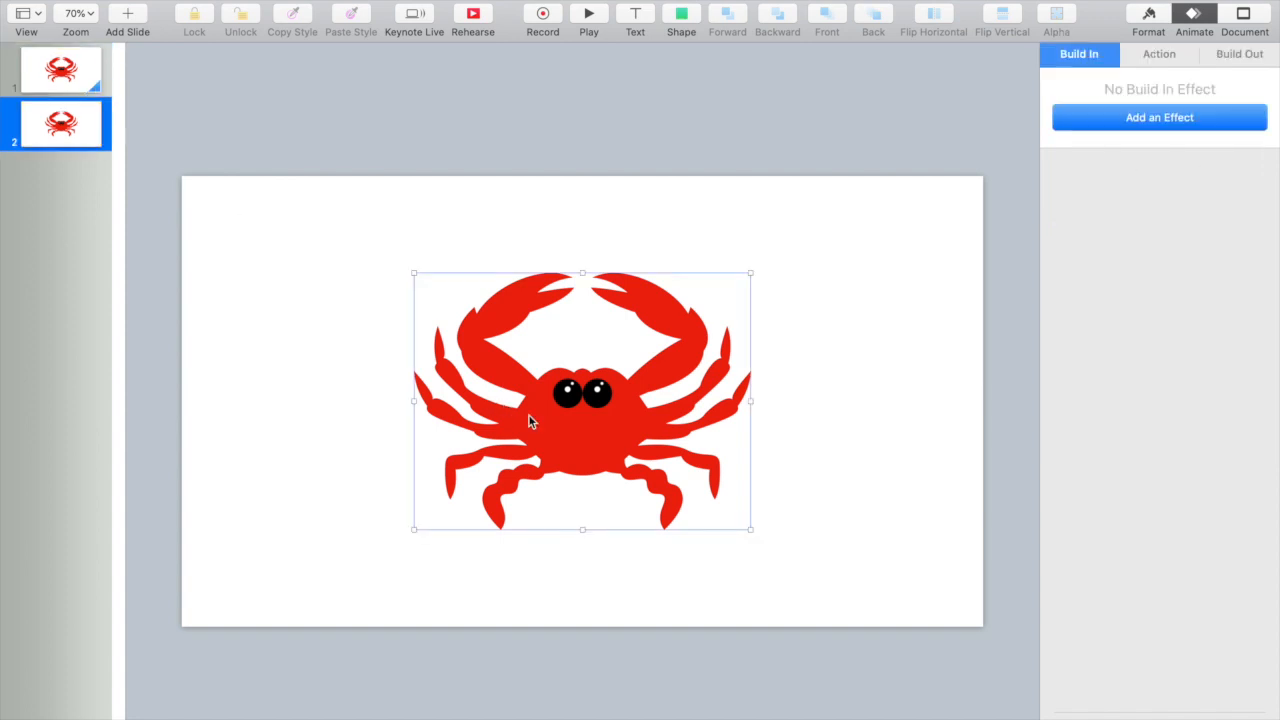
{"action": "left_click_drag", "start_coordinate": [750, 400], "coordinate": [563, 346]}
{"action": "left_click_drag", "start_coordinate": [489, 420], "coordinate": [286, 303]}
Preview the first slide's Magic Move transition.
{"action": "left_click", "coordinate": [90, 58]}
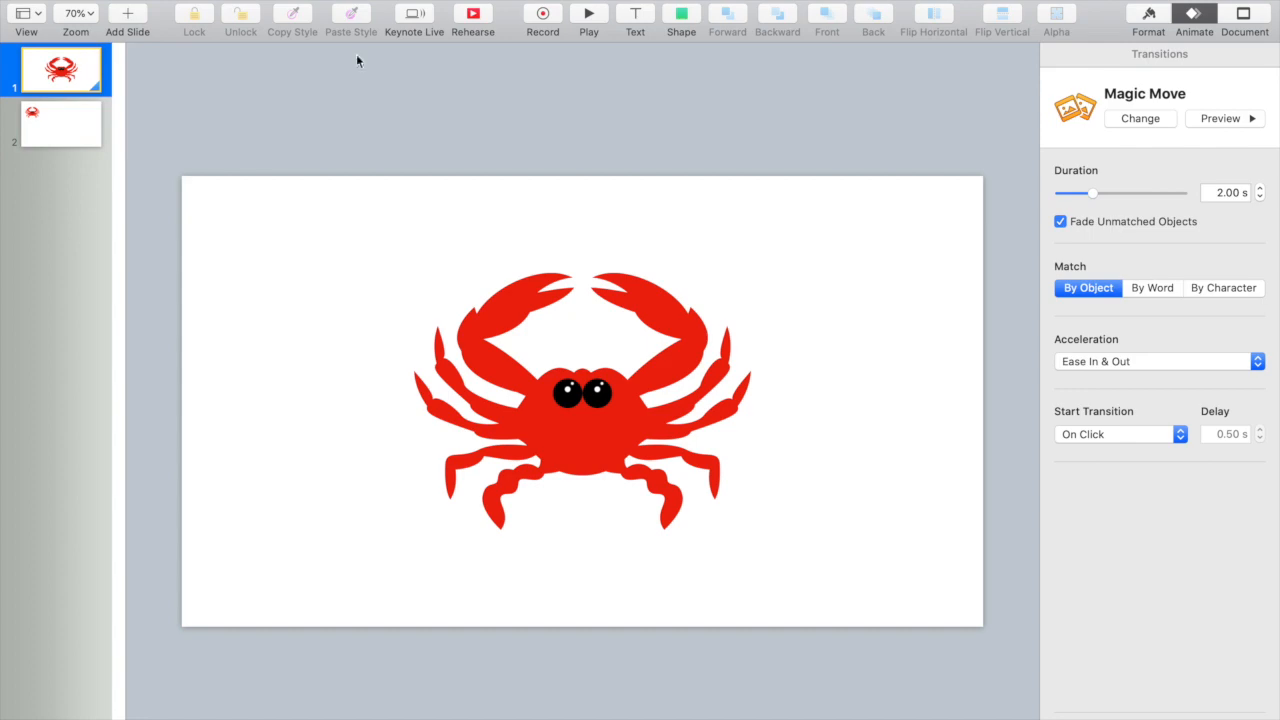
{"action": "left_click", "coordinate": [1225, 118]}
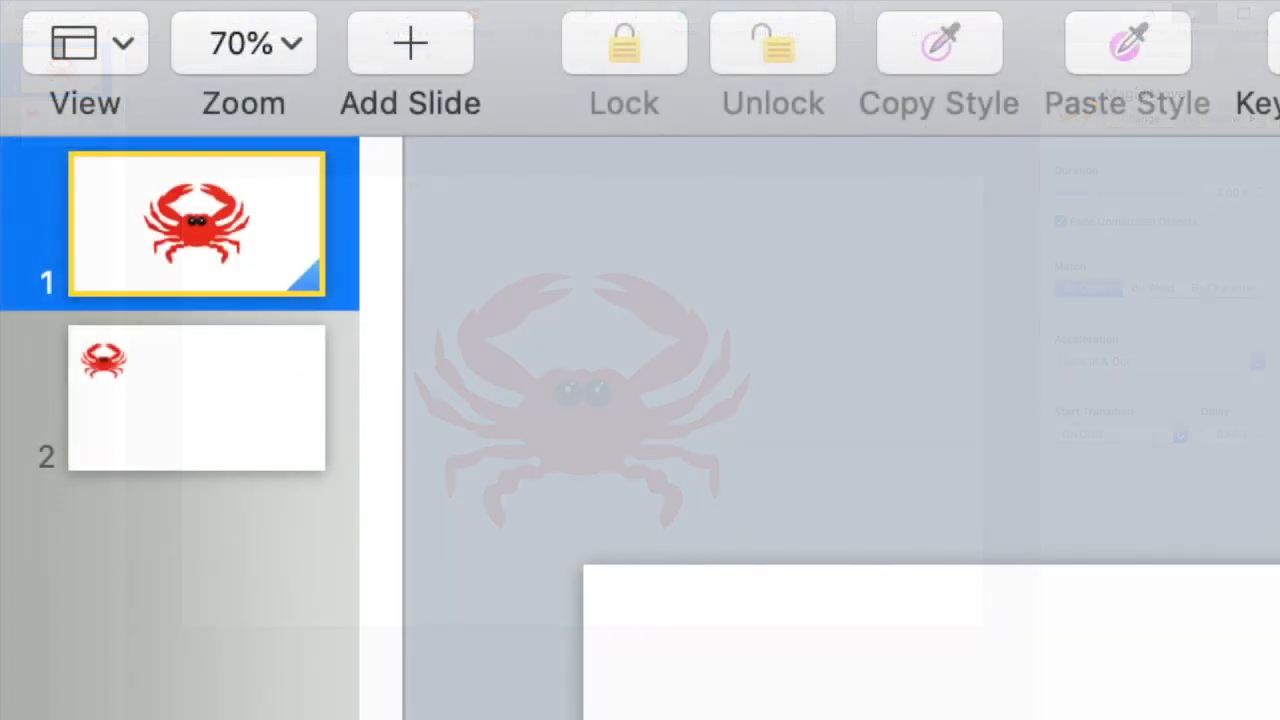
Duplicate the second slide and set the third slide's background fill to blue.
{"action": "left_click", "coordinate": [257, 429]}
{"action": "key", "text": "super+d"}
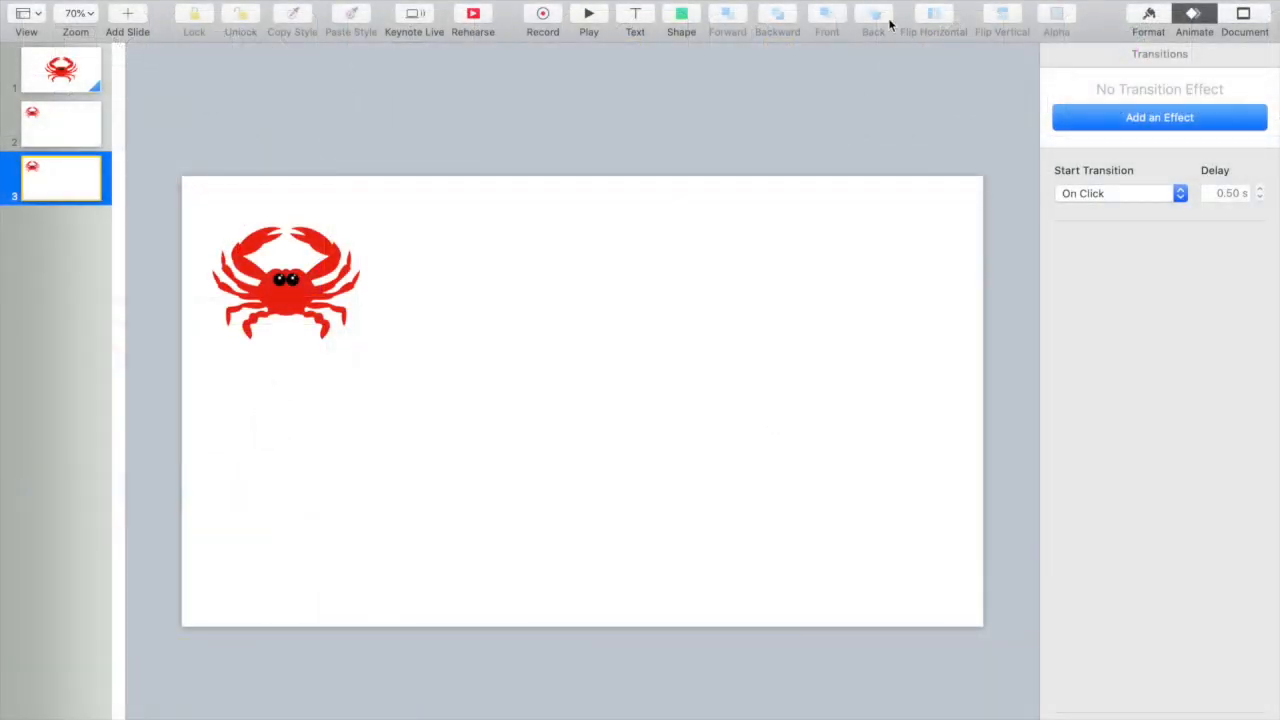
{"action": "left_click", "coordinate": [1146, 14]}
{"action": "left_click", "coordinate": [1085, 332]}
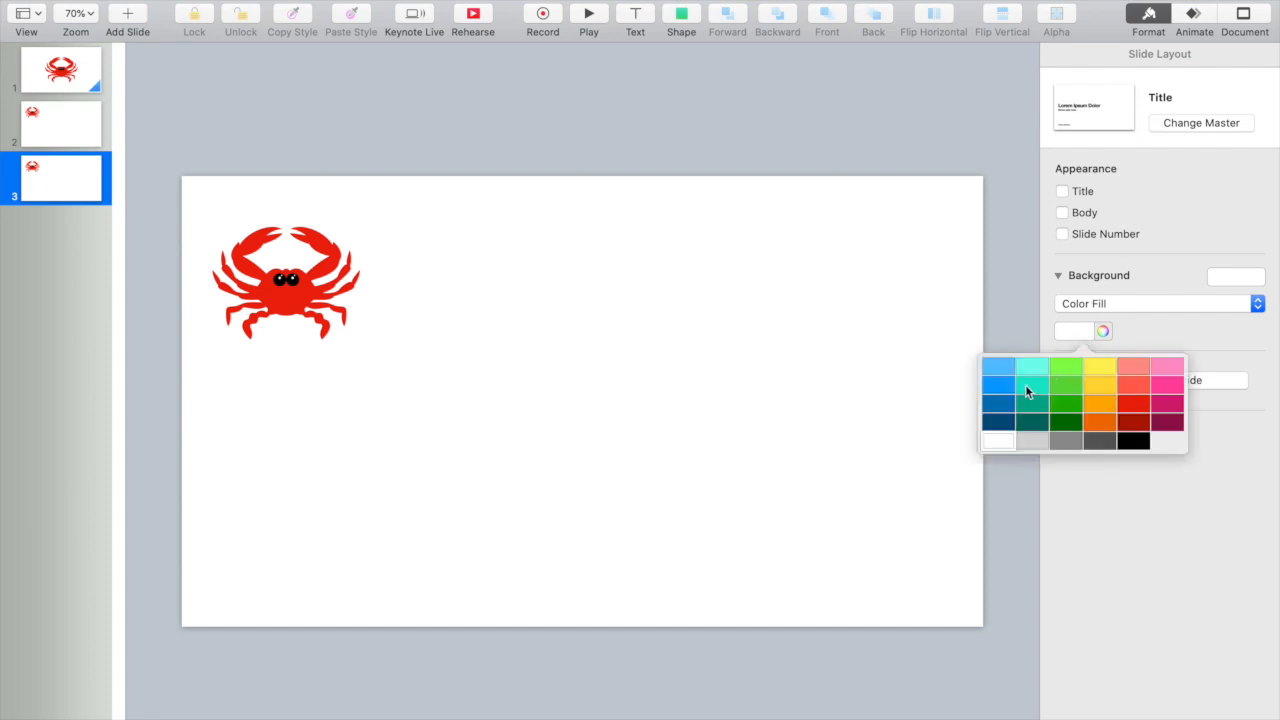
{"action": "left_click", "coordinate": [1004, 383]}
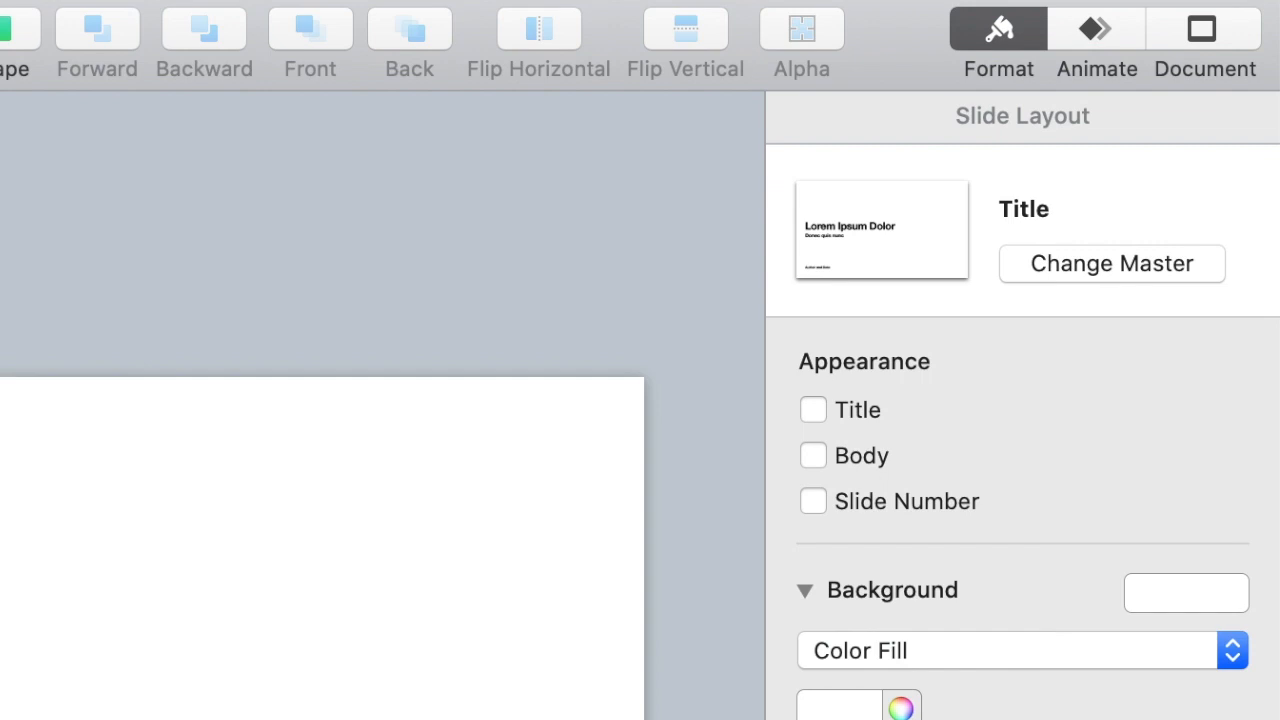
Add the Page Flip transition to the second slide.
{"action": "left_click", "coordinate": [1078, 56]}
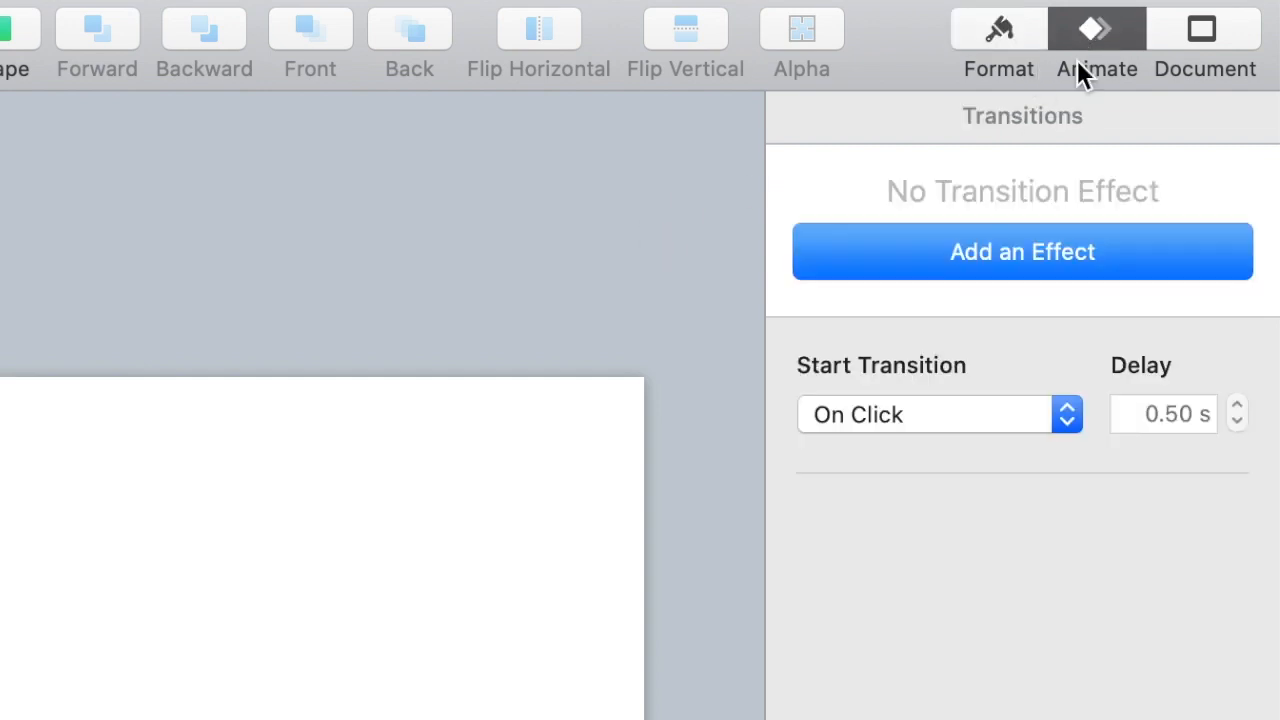
{"action": "left_click", "coordinate": [999, 262]}
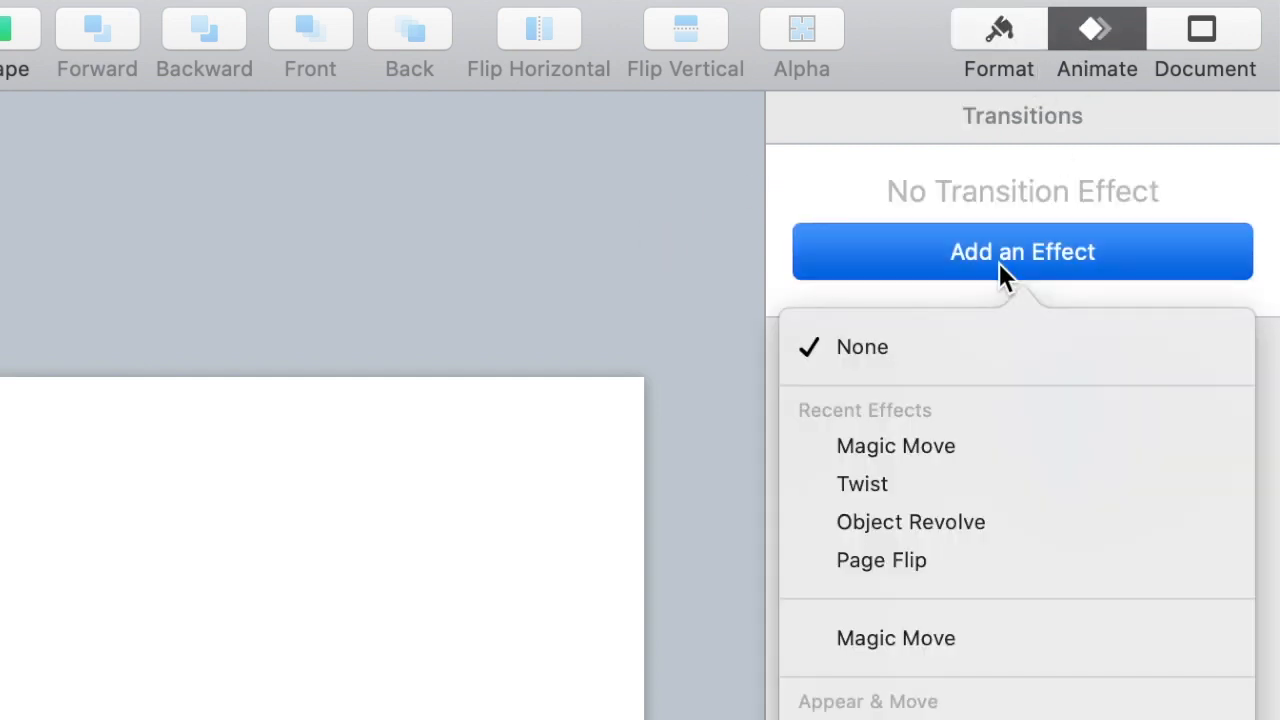
{"action": "left_click", "coordinate": [977, 553]}
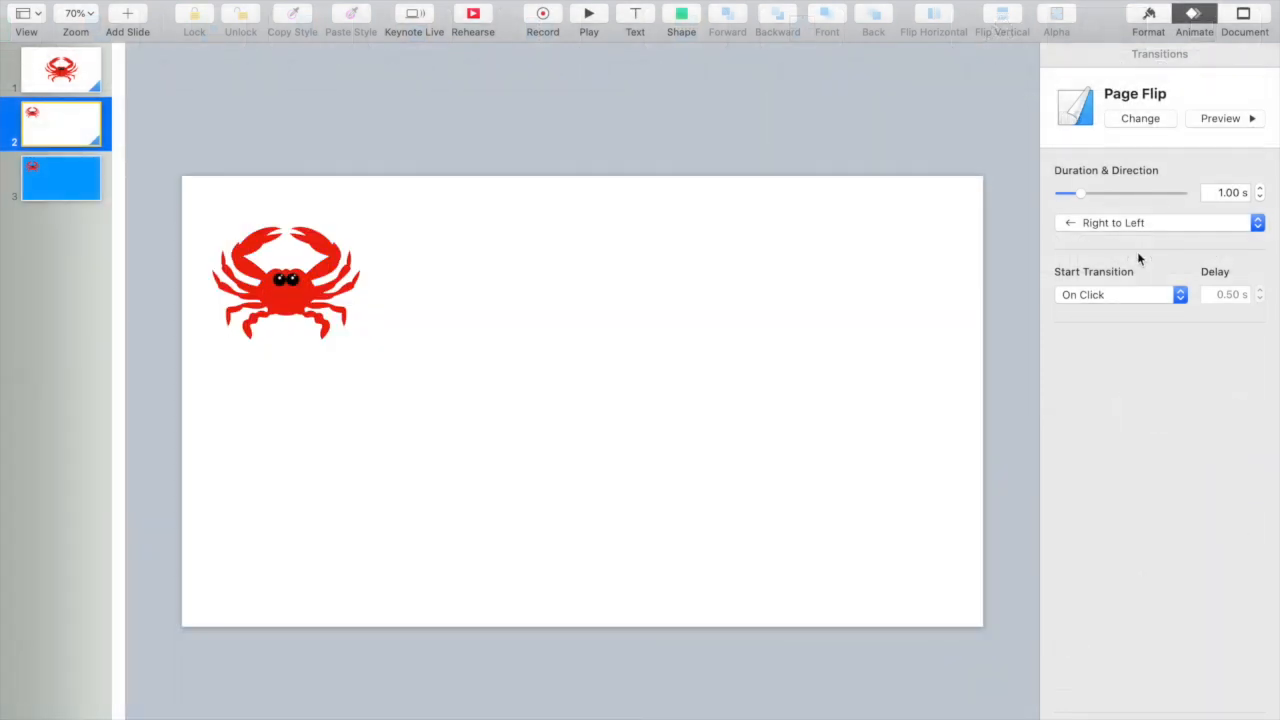
Move the second slide's small crab from the upper-left corner to the middle of the slide.
{"action": "left_click", "coordinate": [70, 66]}
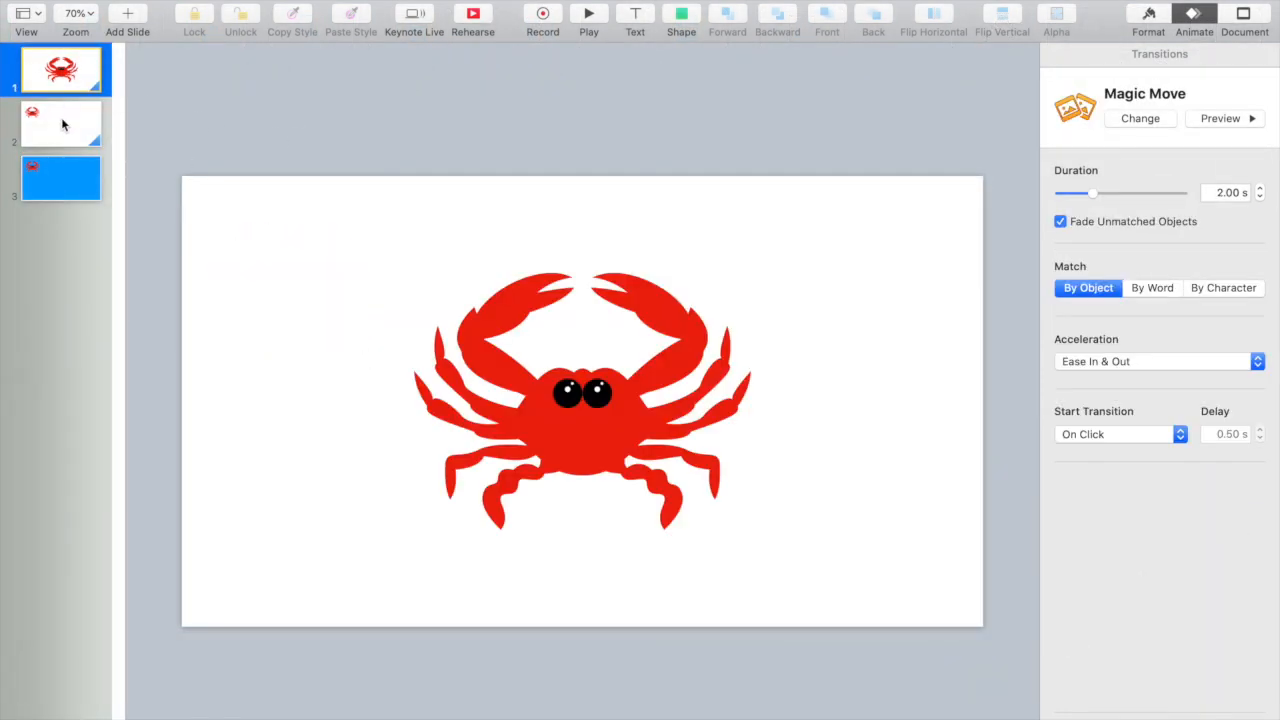
{"action": "left_click", "coordinate": [62, 124]}
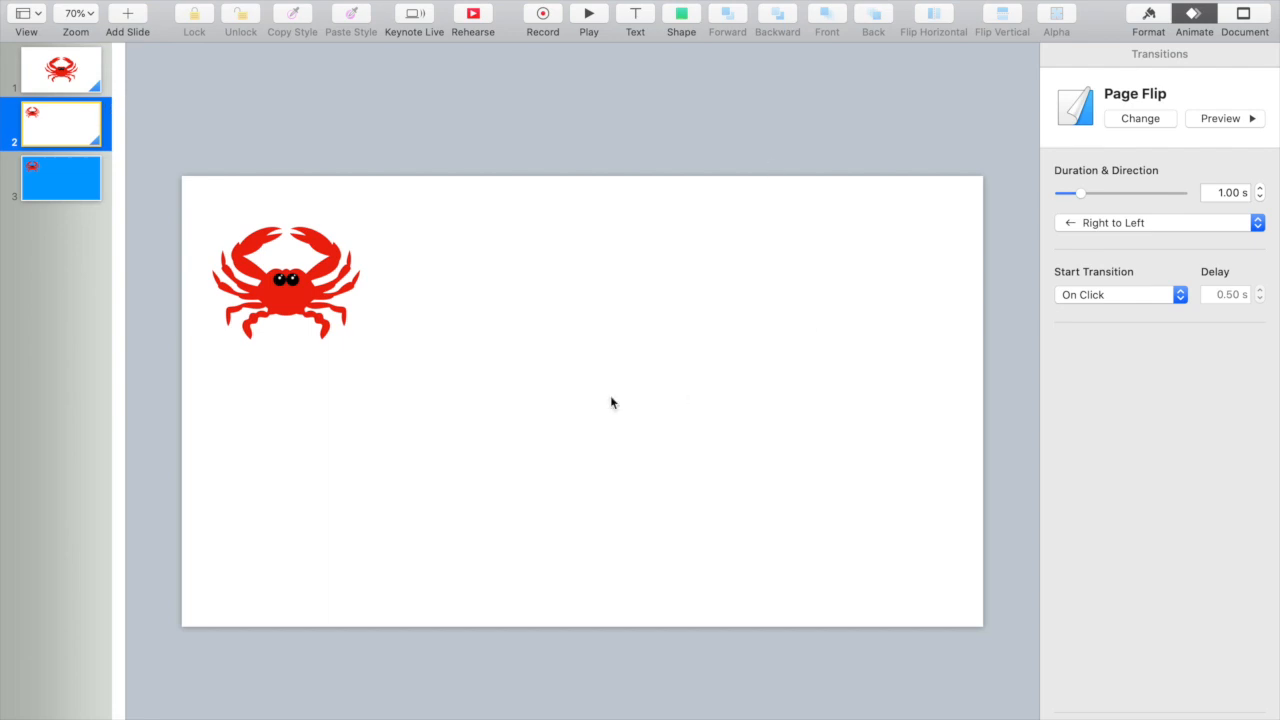
{"action": "left_click_drag", "start_coordinate": [308, 310], "coordinate": [585, 425]}
{"action": "left_click_drag", "start_coordinate": [585, 425], "coordinate": [589, 425]}
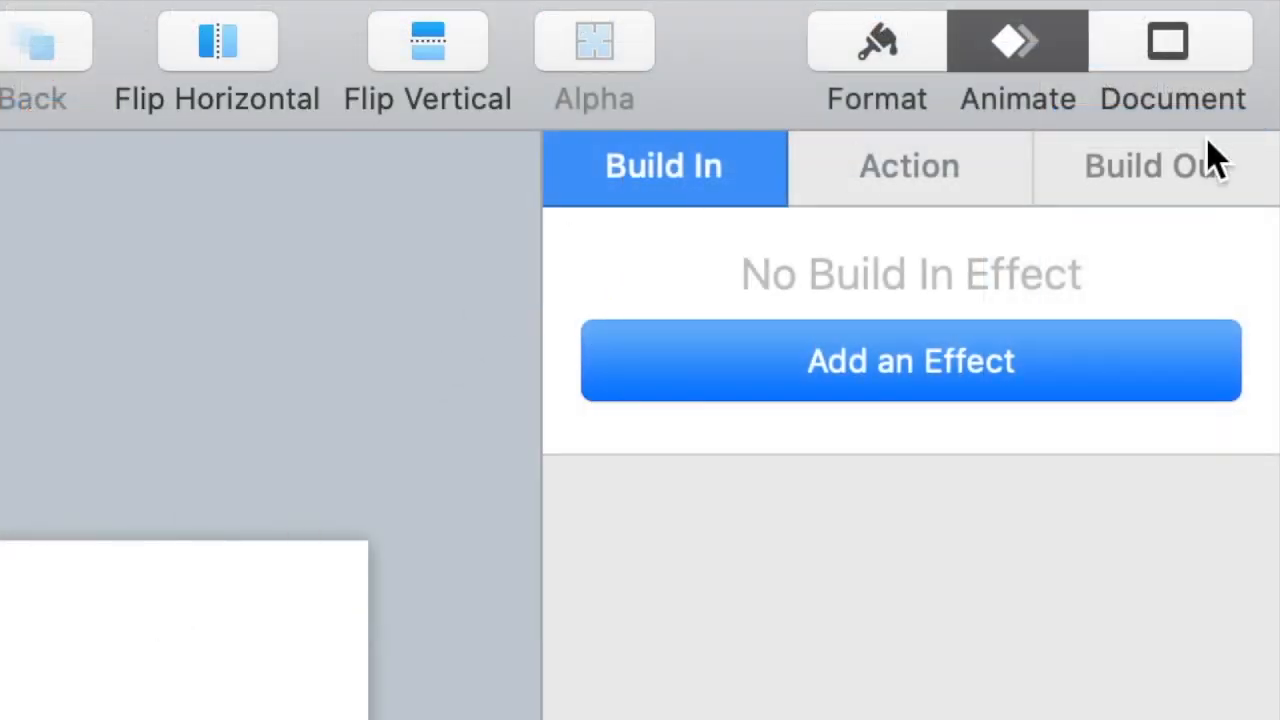
Give the second slide's crab a Move In build-in effect running Bottom to Top, and preview it.
{"action": "left_click", "coordinate": [1199, 170]}
{"action": "left_click", "coordinate": [929, 177]}
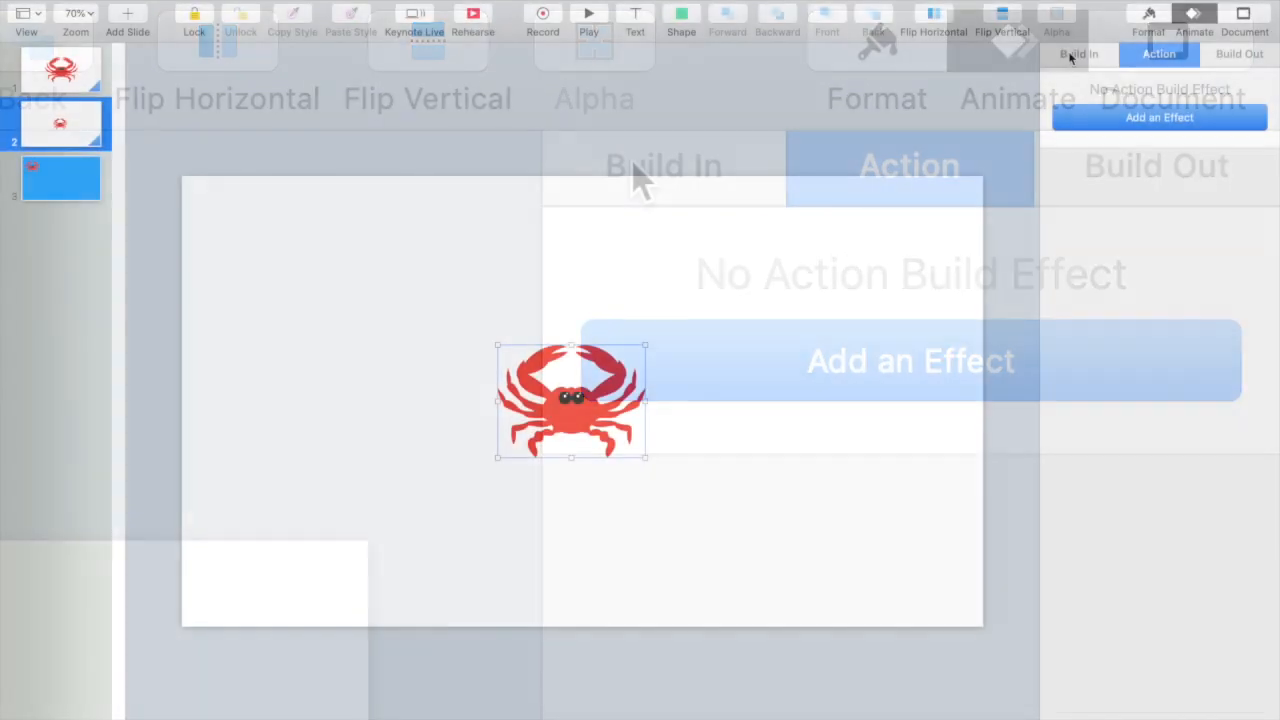
{"action": "left_click", "coordinate": [1072, 56]}
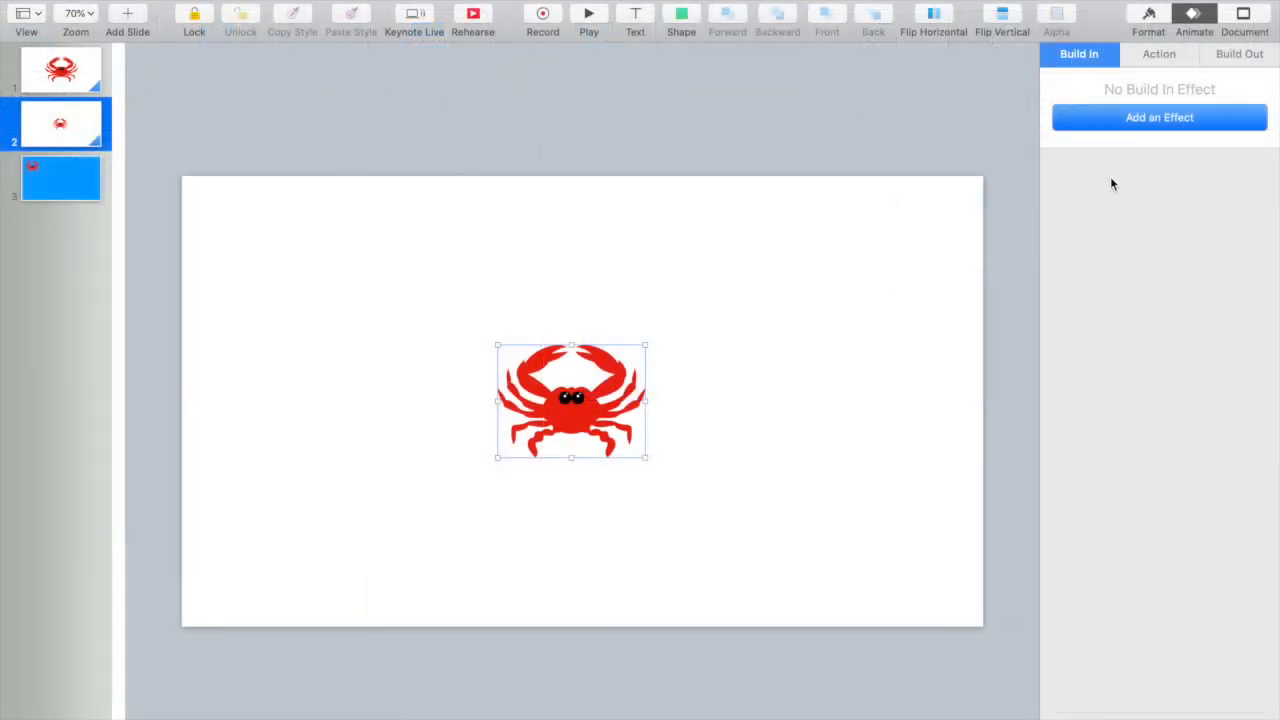
{"action": "left_click", "coordinate": [1116, 128]}
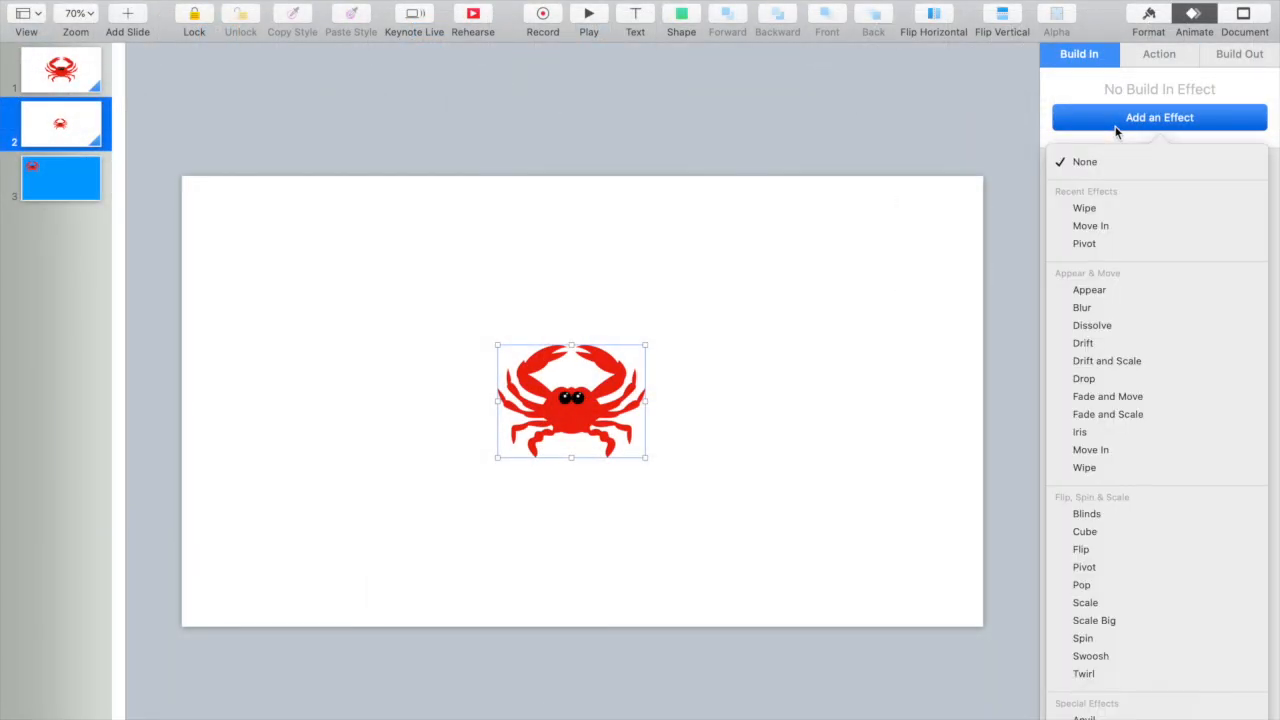
{"action": "left_click", "coordinate": [1117, 236]}
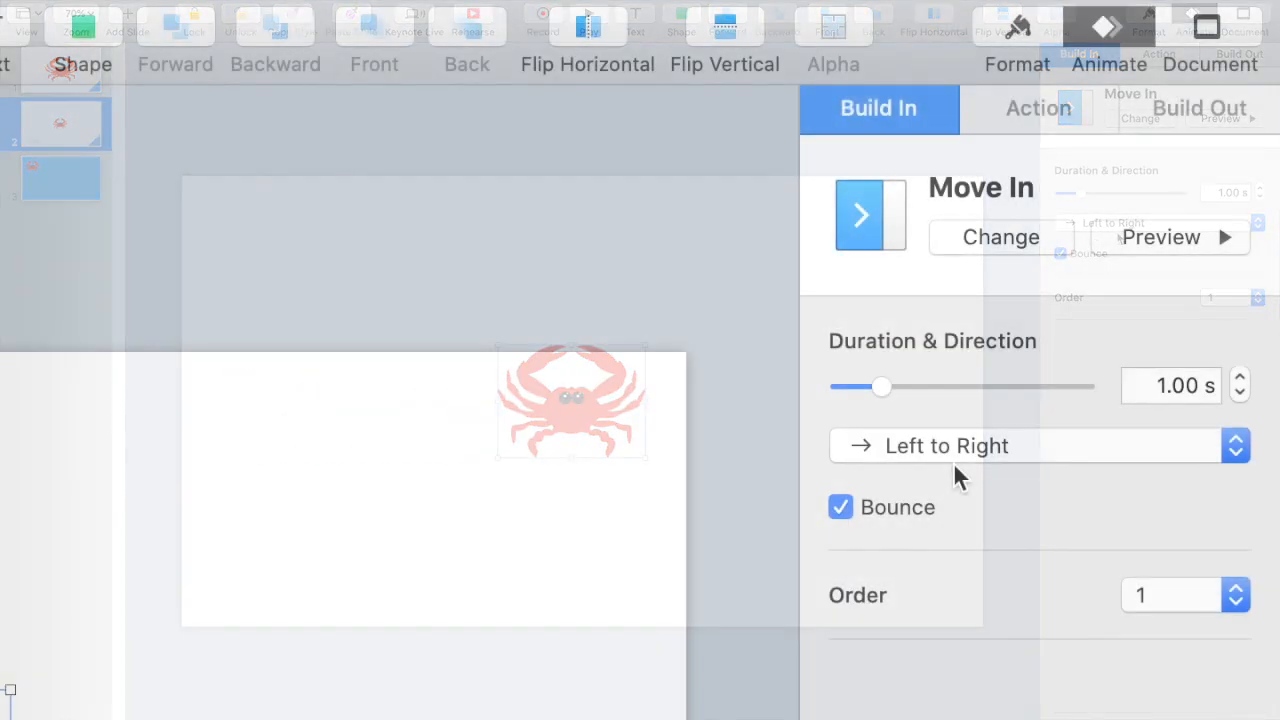
{"action": "left_click", "coordinate": [1116, 222]}
{"action": "left_click", "coordinate": [952, 572]}
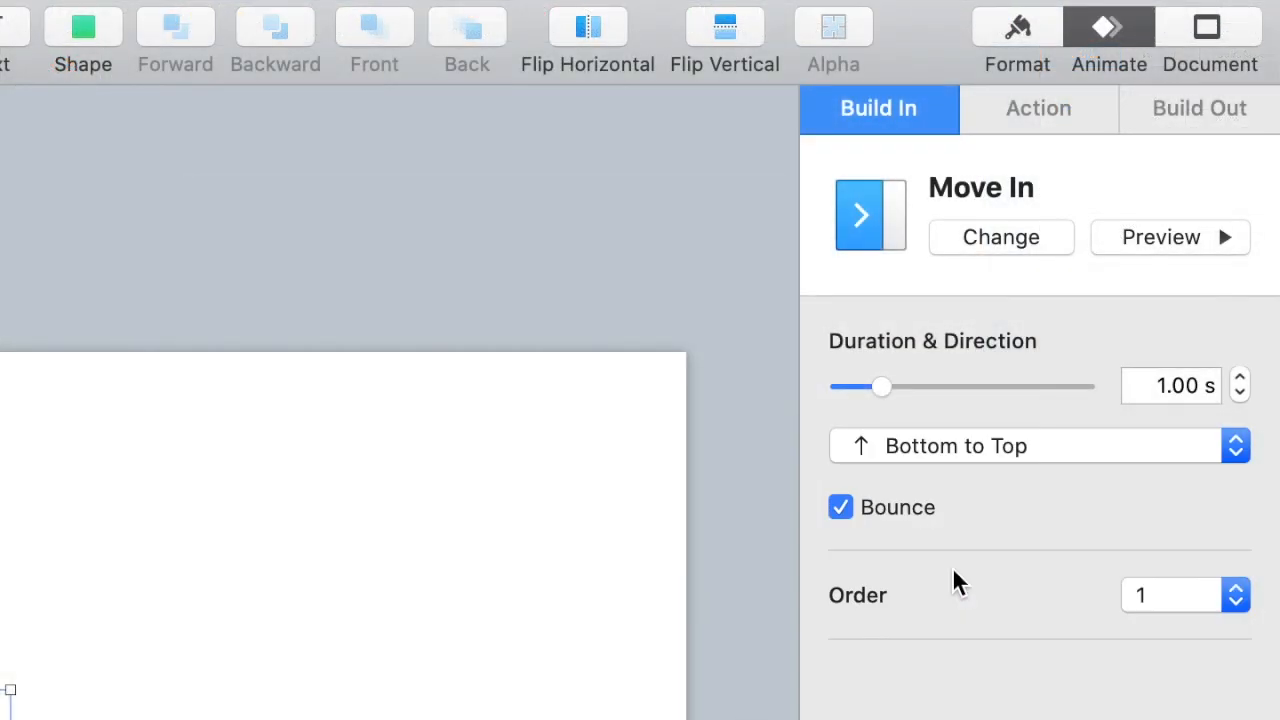
{"action": "left_click", "coordinate": [1163, 236]}
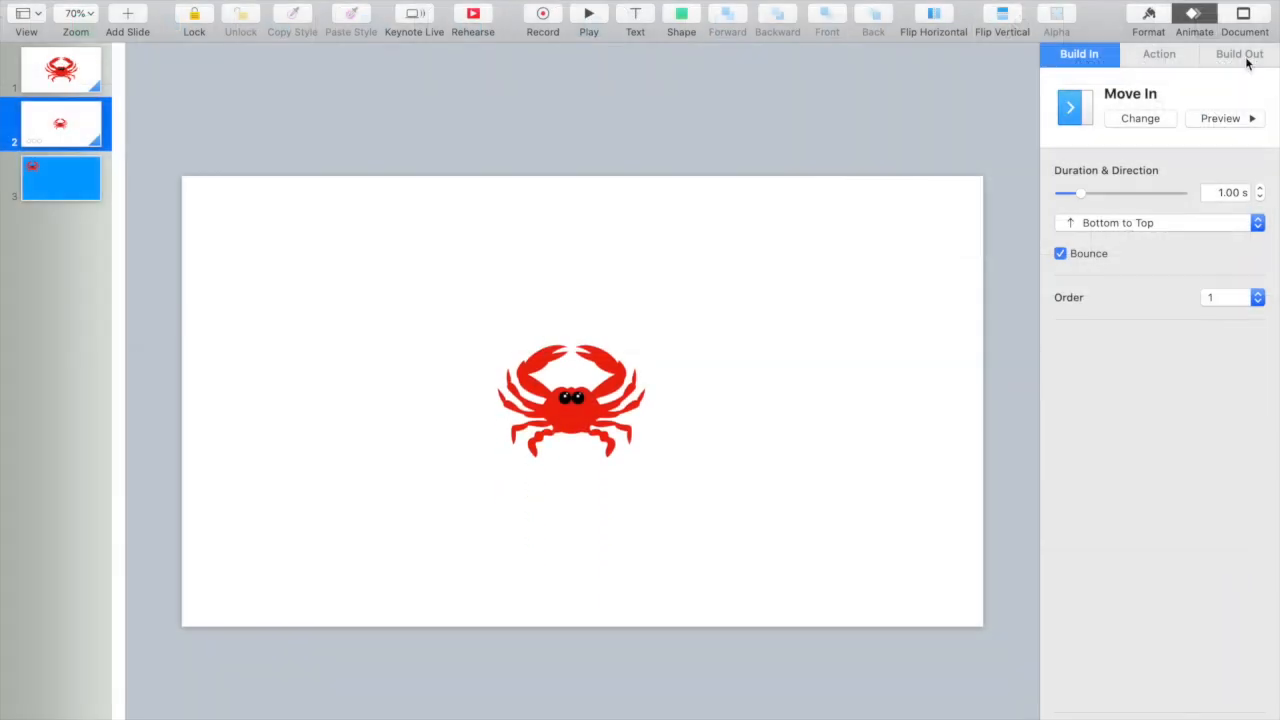
Add a Dissolve build-out effect to the second slide's crab.
{"action": "left_click", "coordinate": [1240, 55]}
{"action": "left_click", "coordinate": [1171, 115]}
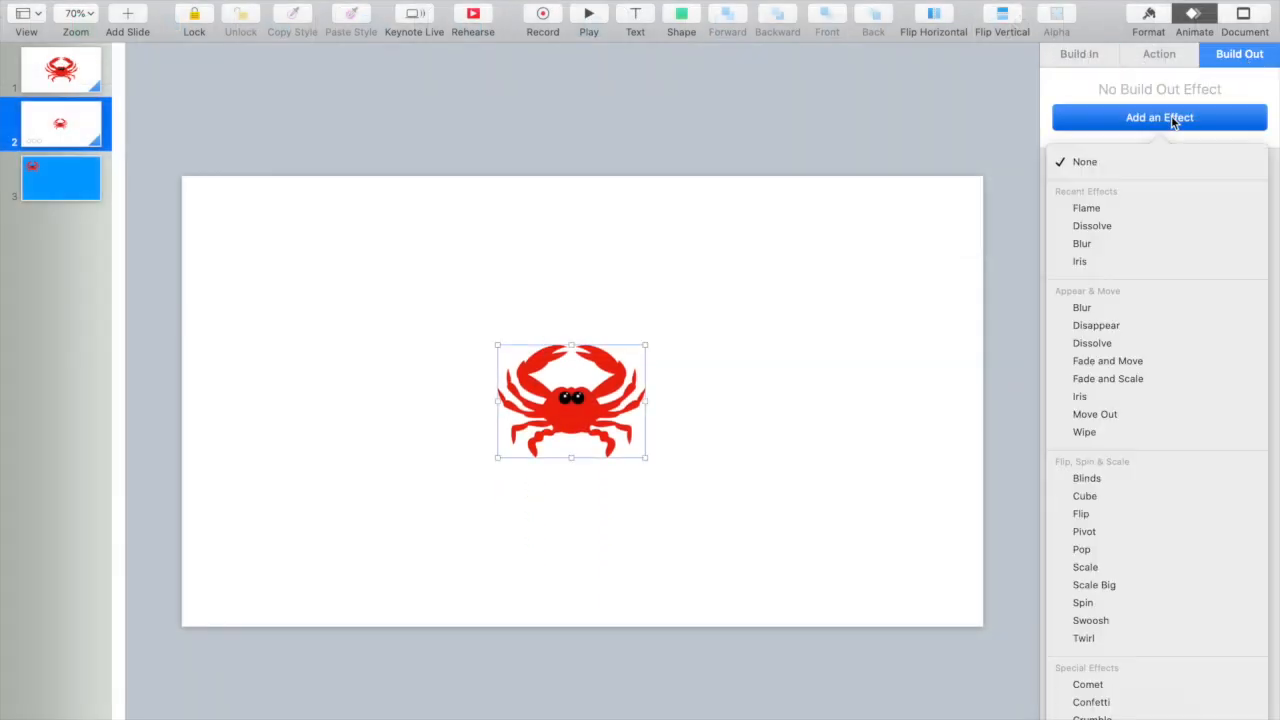
{"action": "left_click", "coordinate": [1131, 222]}
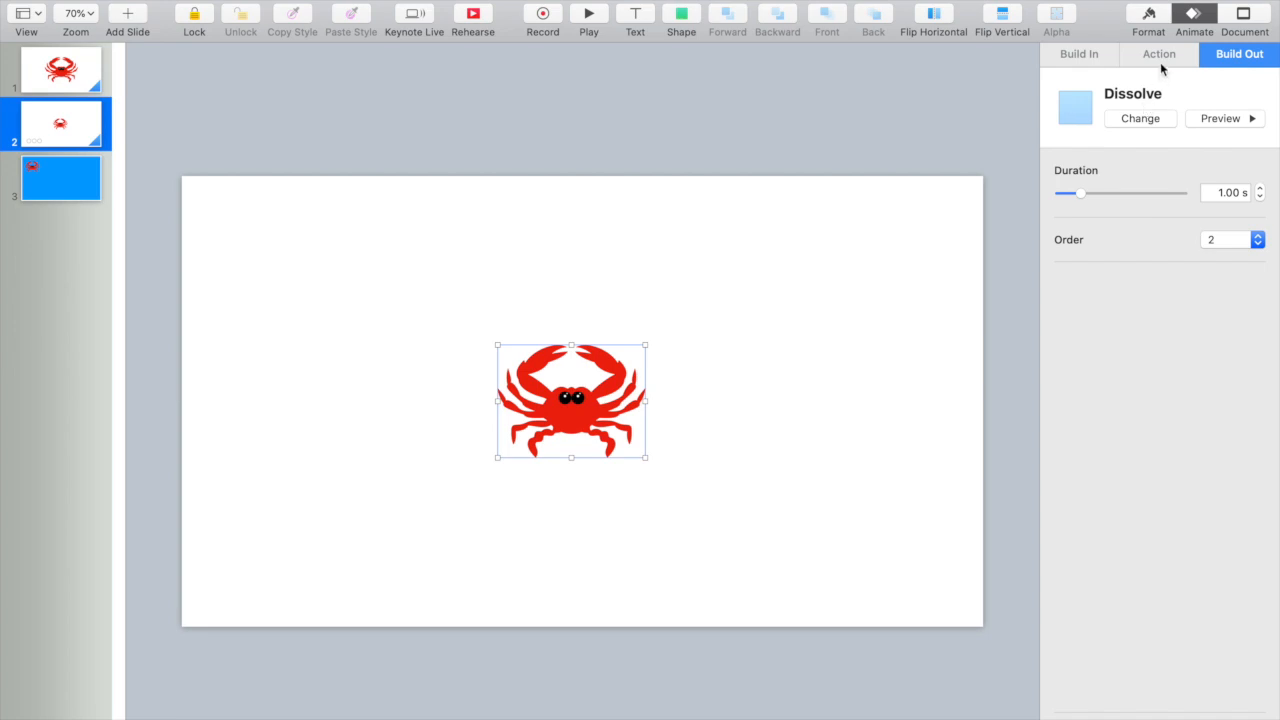
Move the second slide's crab to the slide's lower-left corner and add a Move action to it.
{"action": "left_click", "coordinate": [1160, 58]}
{"action": "left_click", "coordinate": [1129, 122]}
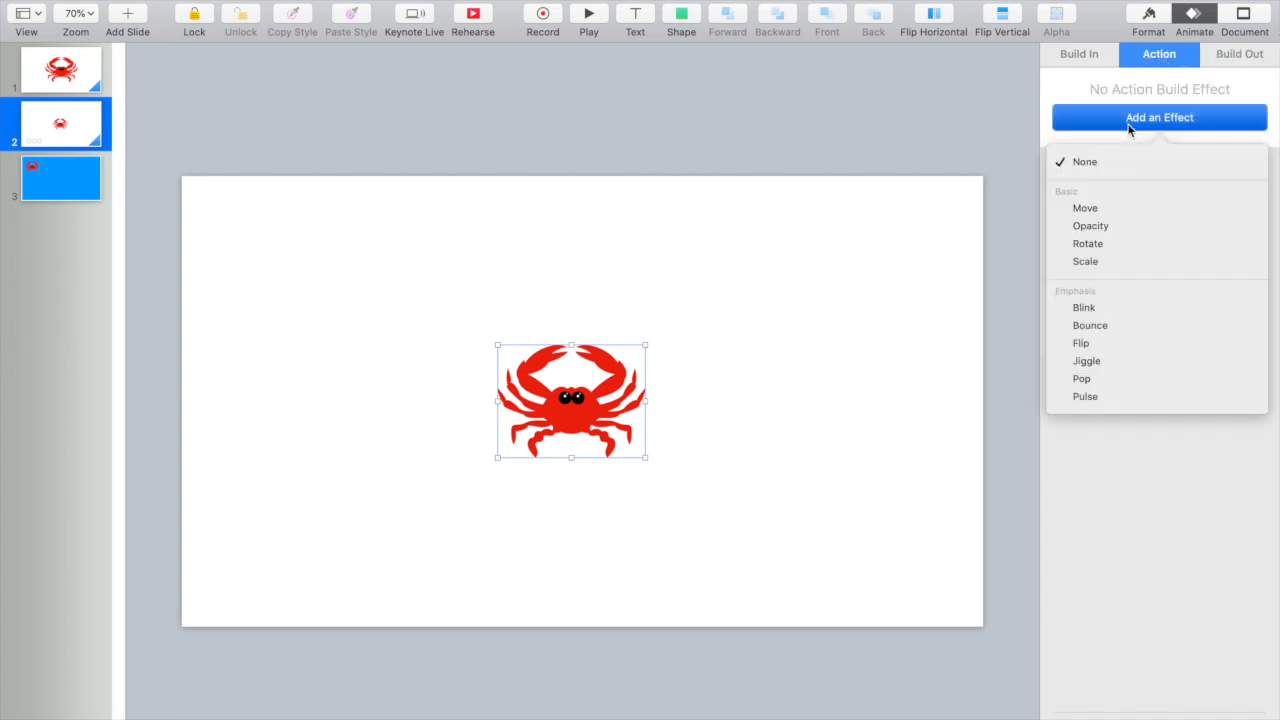
{"action": "left_click", "coordinate": [584, 416]}
{"action": "left_click_drag", "start_coordinate": [584, 416], "coordinate": [325, 541]}
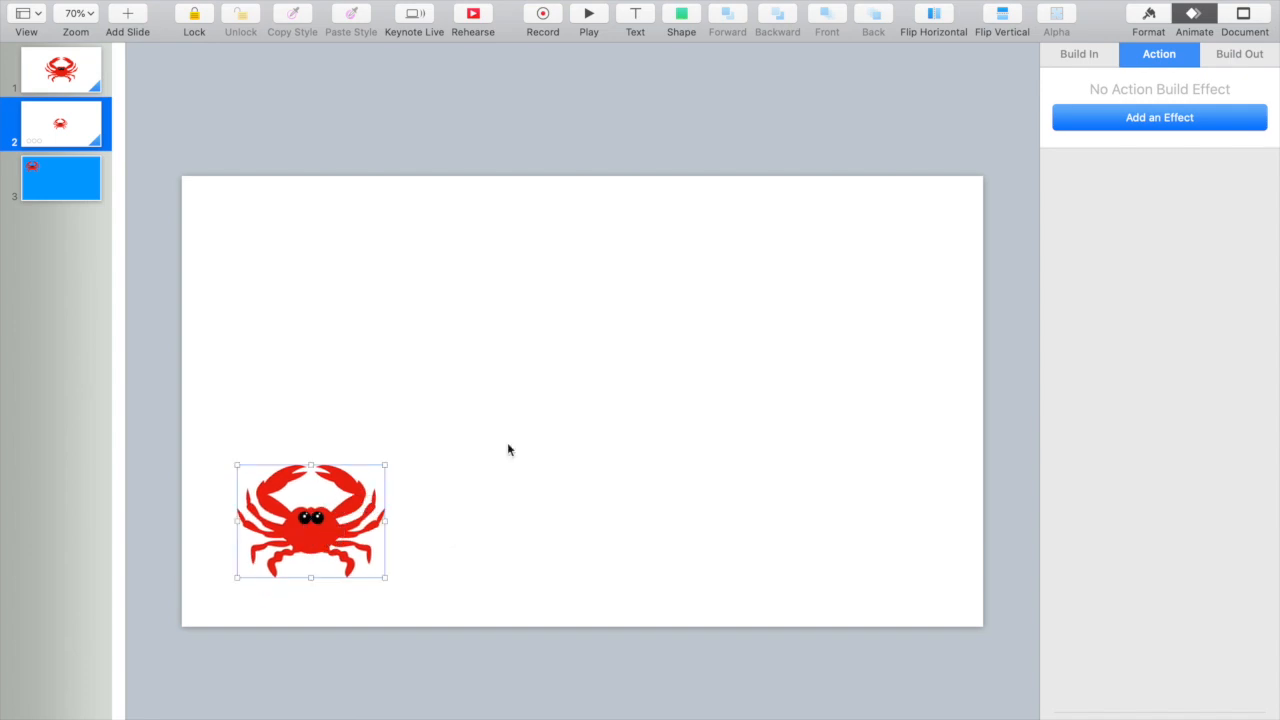
{"action": "left_click", "coordinate": [1134, 118]}
{"action": "left_click", "coordinate": [1086, 208]}
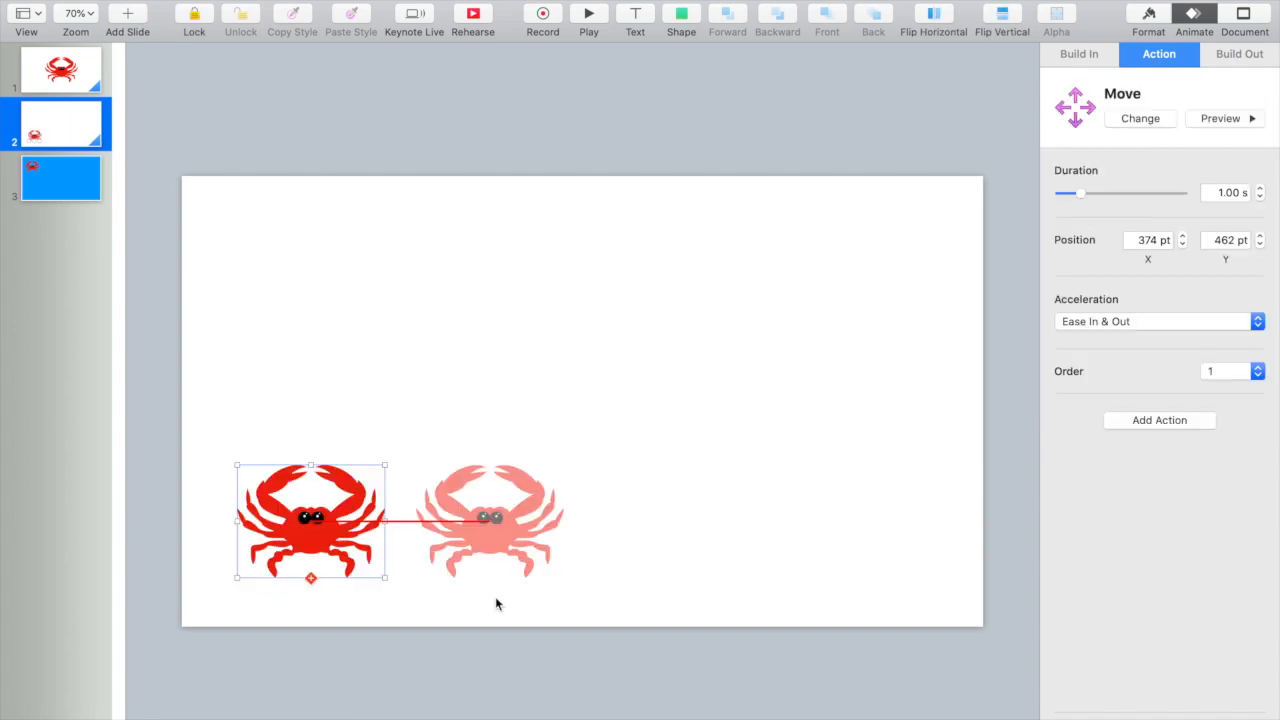
Chain a second Move action onto the crab's motion path, ending at about X 828 pt, Y 148 pt along an arc bulging up and left.
{"action": "left_click", "coordinate": [492, 604]}
{"action": "left_click", "coordinate": [310, 540]}
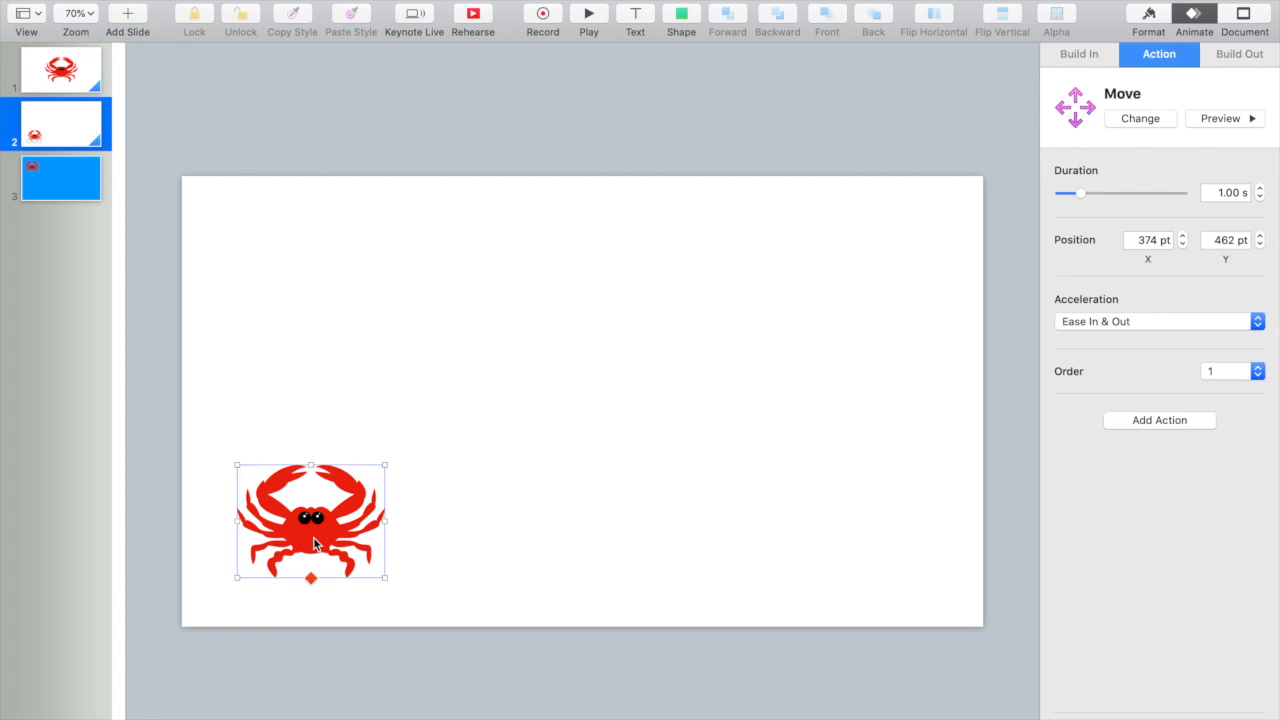
{"action": "left_click", "coordinate": [311, 577]}
{"action": "left_click", "coordinate": [312, 580]}
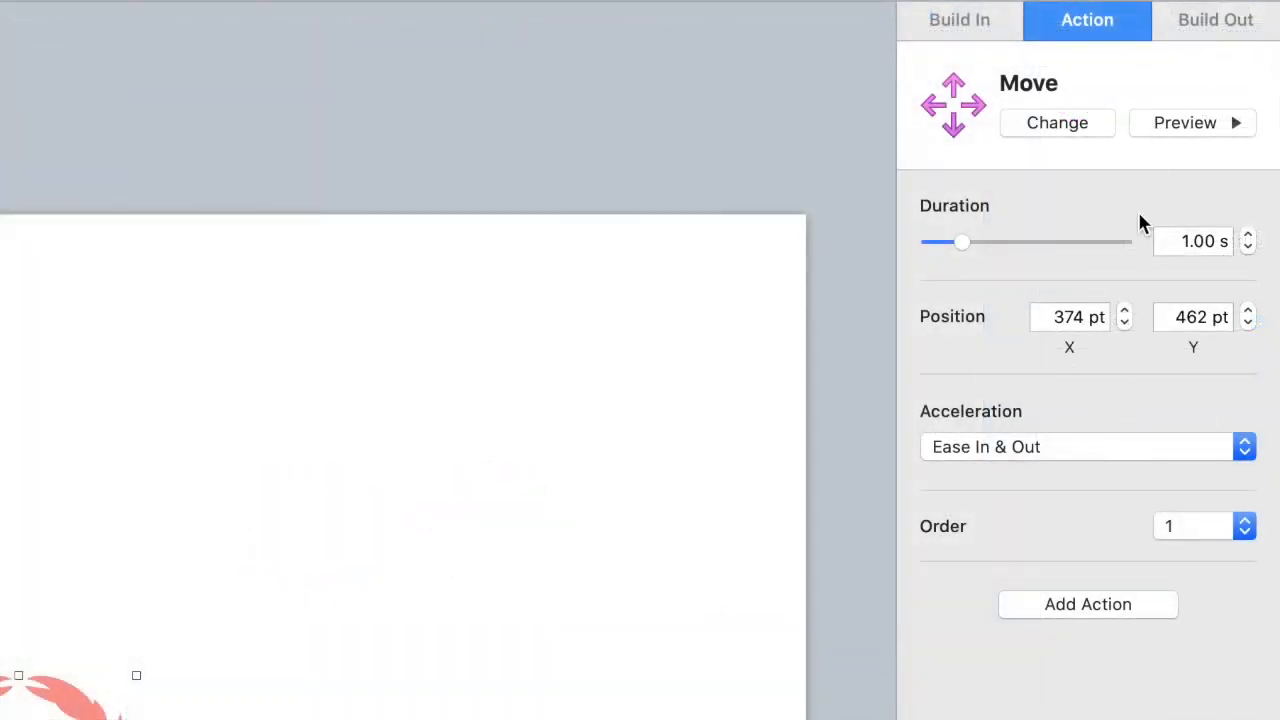
{"action": "left_click", "coordinate": [1087, 606]}
{"action": "left_click", "coordinate": [1030, 700]}
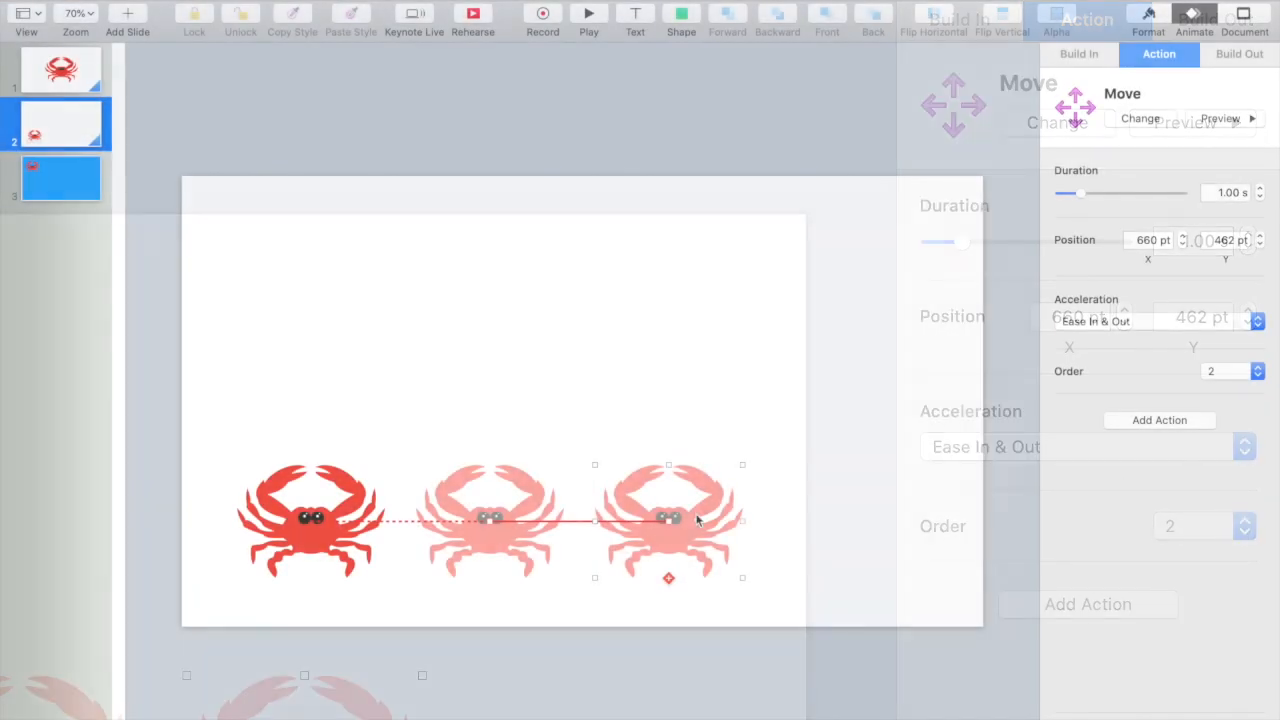
{"action": "left_click_drag", "start_coordinate": [672, 515], "coordinate": [777, 317]}
{"action": "left_click_drag", "start_coordinate": [630, 429], "coordinate": [441, 377]}
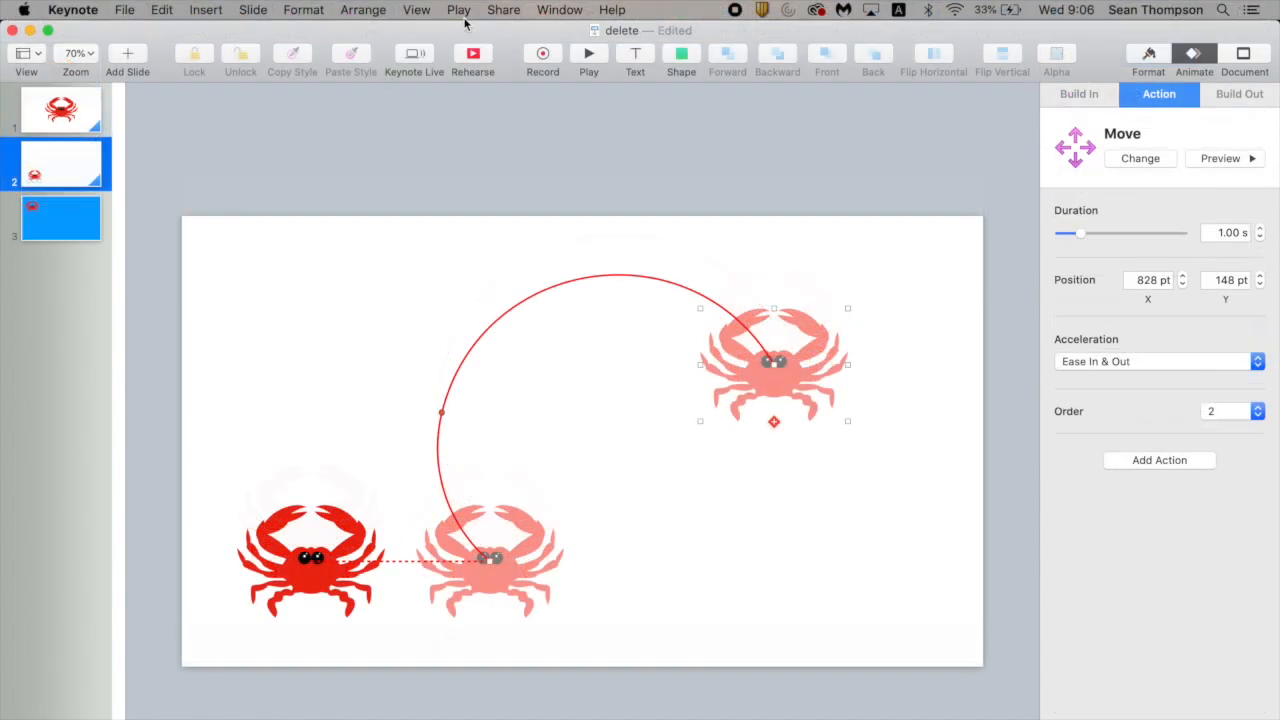
Play the slideshow from the second slide to check the crab's motion and the page flip, and exit it.
{"action": "left_click", "coordinate": [459, 11]}
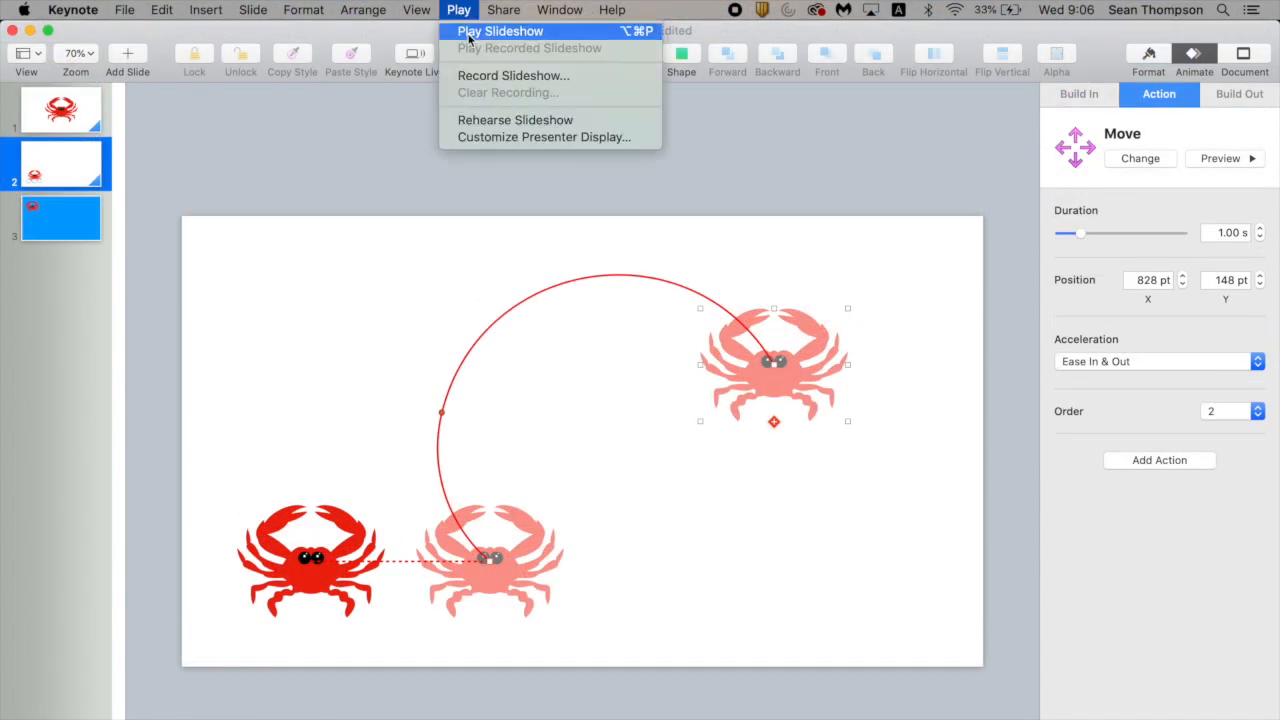
{"action": "left_click", "coordinate": [468, 38]}
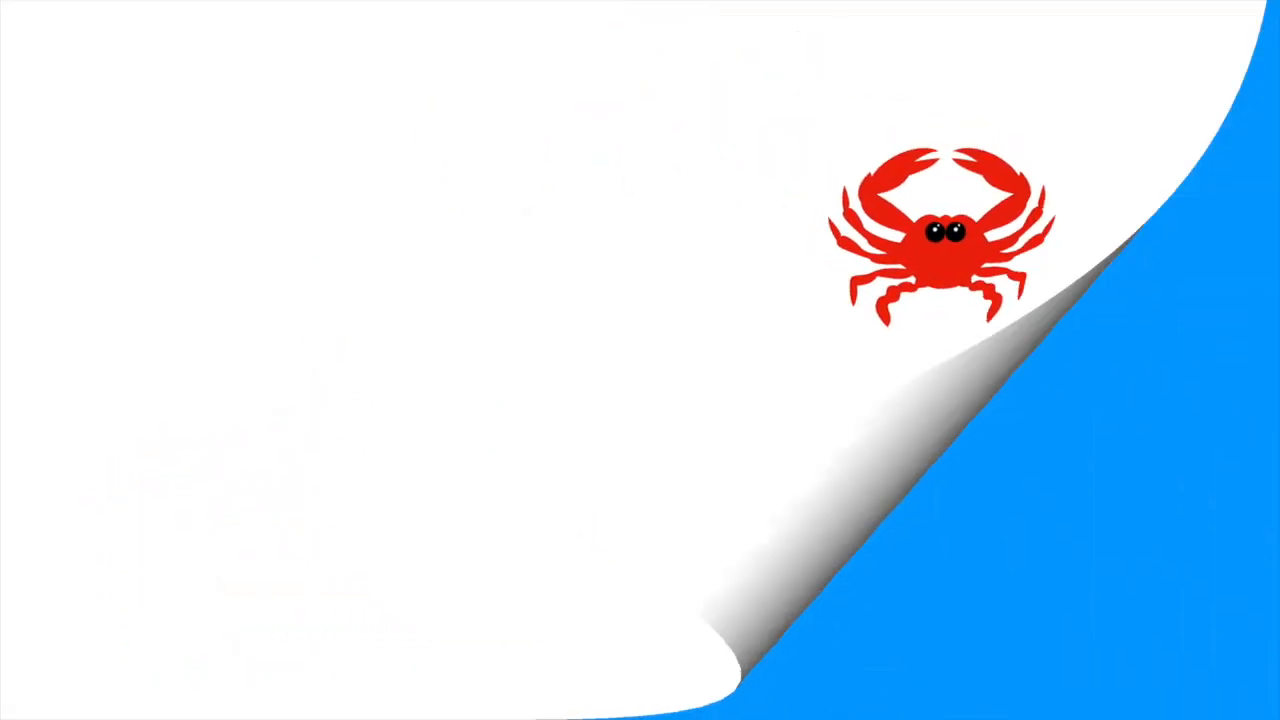
{"action": "key", "text": "Escape"}
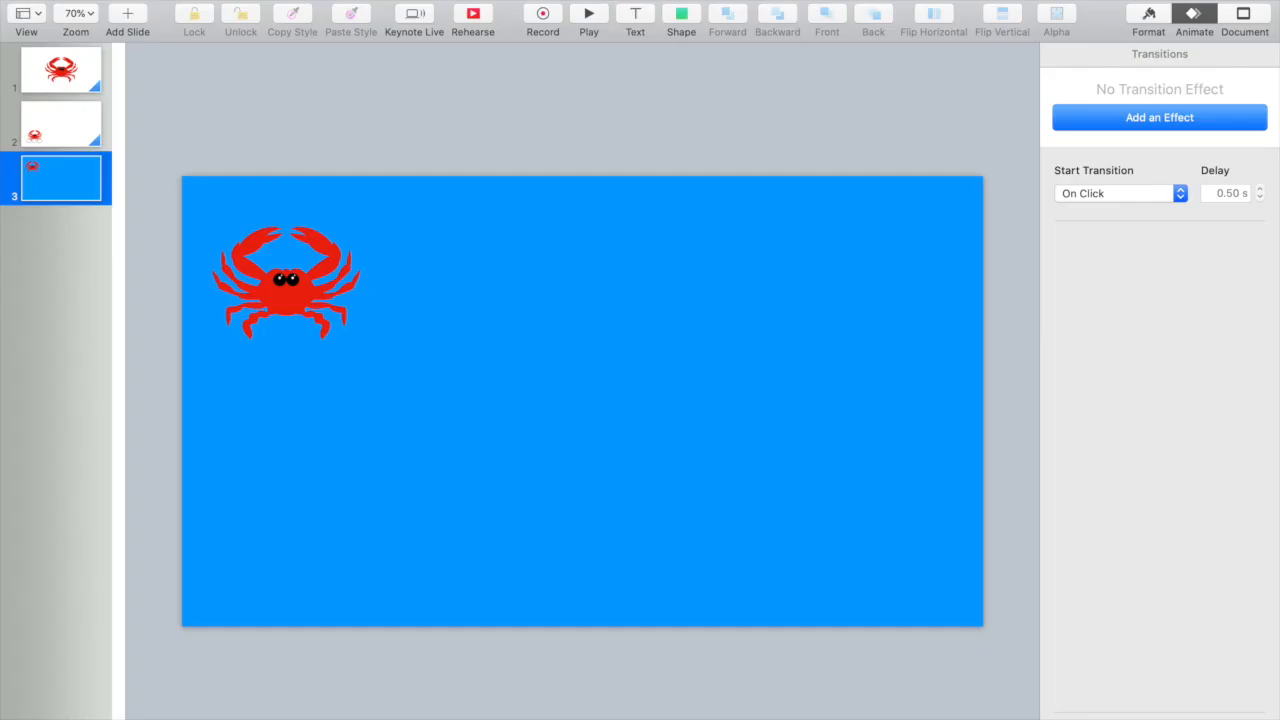
Browse the alternative transition effects for the first slide.
{"action": "left_click", "coordinate": [73, 84]}
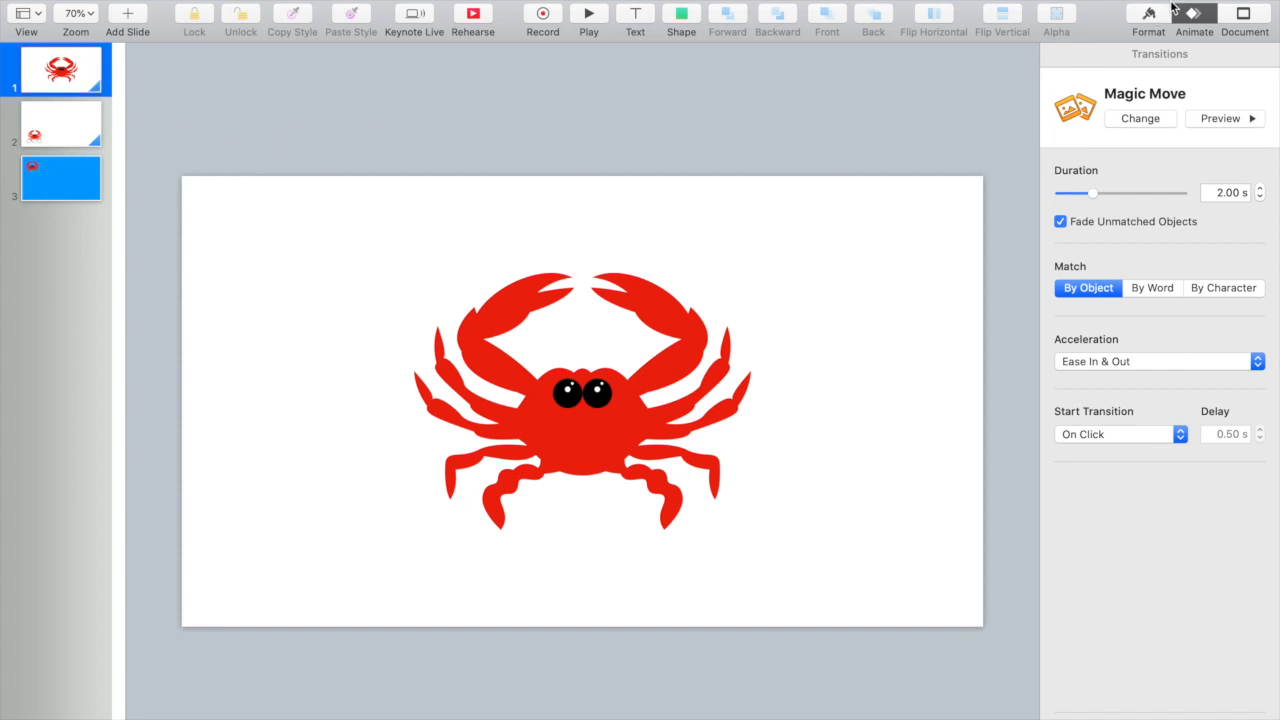
{"action": "left_click", "coordinate": [1150, 118]}
{"action": "scroll", "coordinate": [1157, 457], "scroll_direction": "down", "scroll_amount": 5}
{"action": "scroll", "coordinate": [1157, 457], "scroll_direction": "up", "scroll_amount": 5}
Add the Flame build-in effect to the first slide's large crab.
{"action": "left_click", "coordinate": [625, 447]}
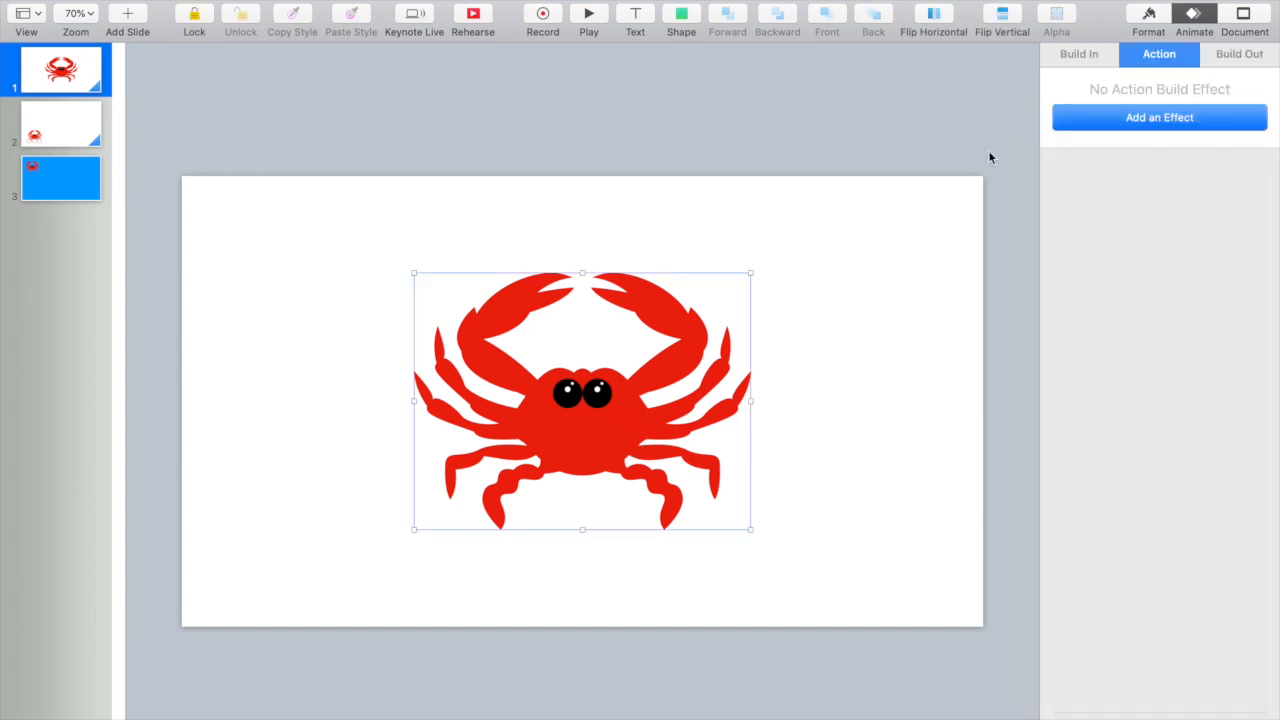
{"action": "left_click", "coordinate": [1076, 54]}
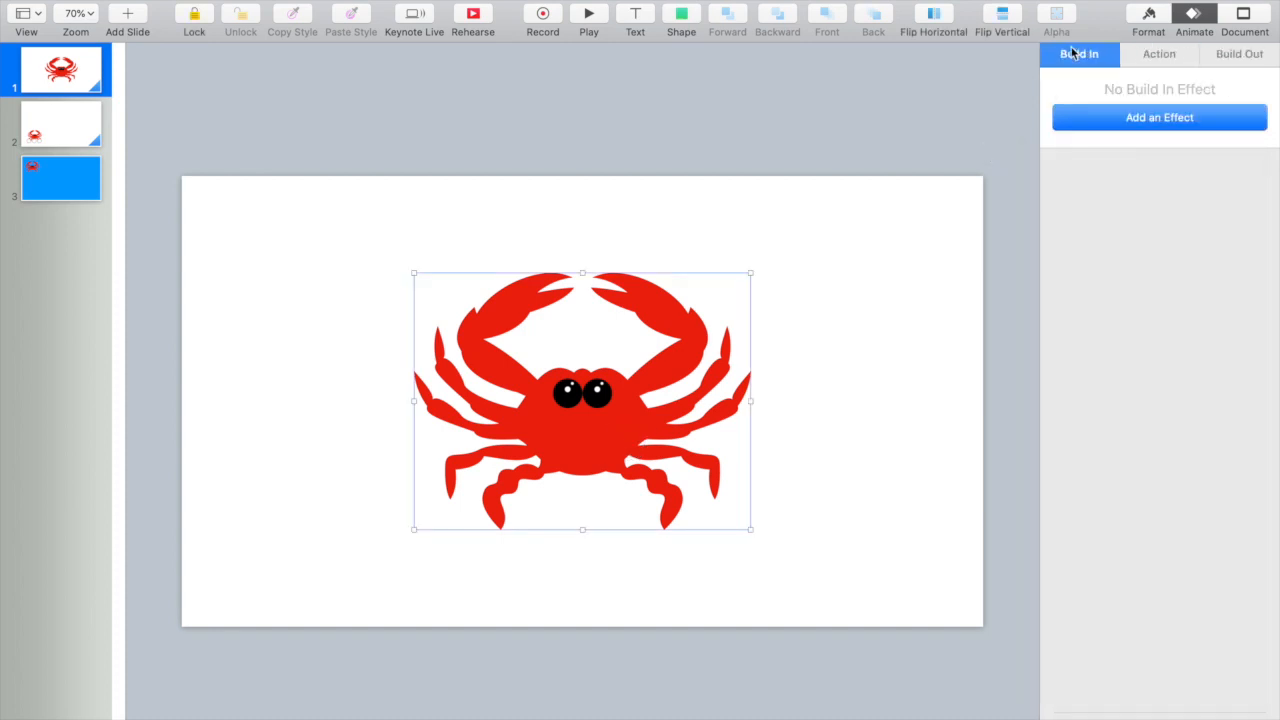
{"action": "left_click", "coordinate": [1104, 117]}
{"action": "scroll", "coordinate": [1138, 391], "scroll_direction": "down", "scroll_amount": 3}
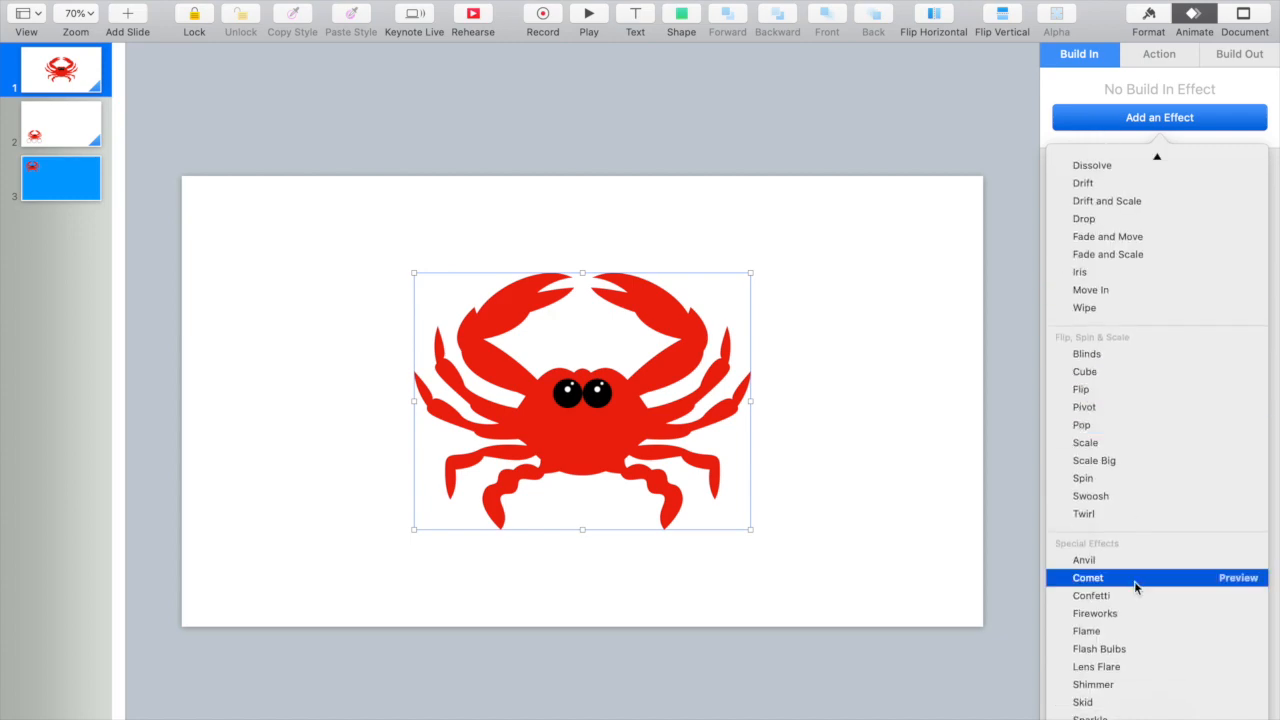
{"action": "left_click", "coordinate": [1123, 631]}
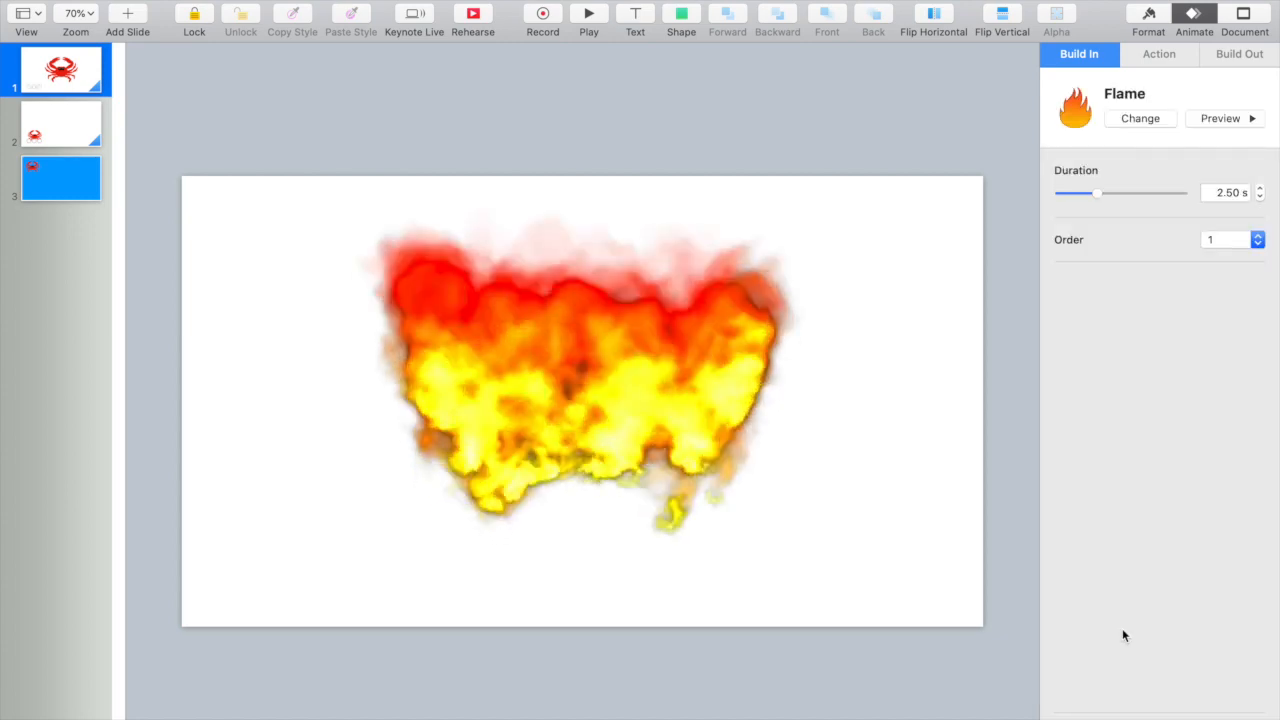